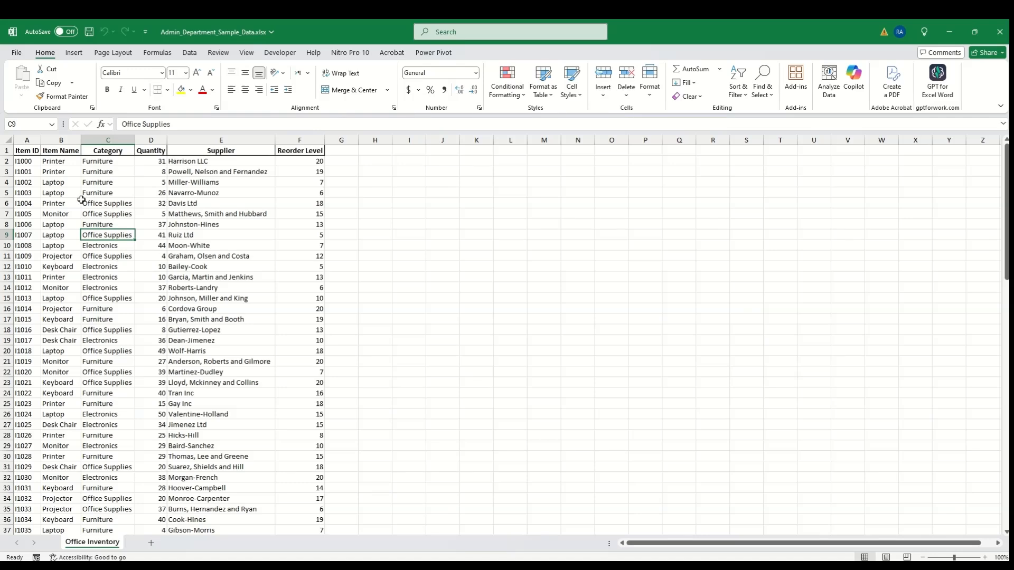
# Create a PivotTable on a new worksheet from the Office Inventory range A1:F101.
pyautogui.moveTo(20, 150); pyautogui.dragTo(282, 348)
pyautogui.click(159, 277)
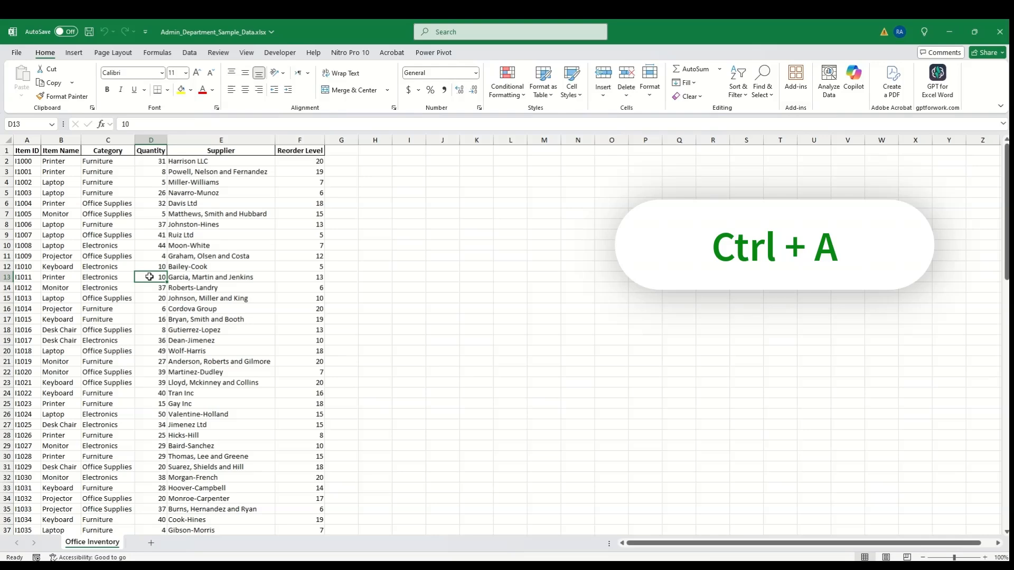
pyautogui.hotkey('ctrl', 'a')
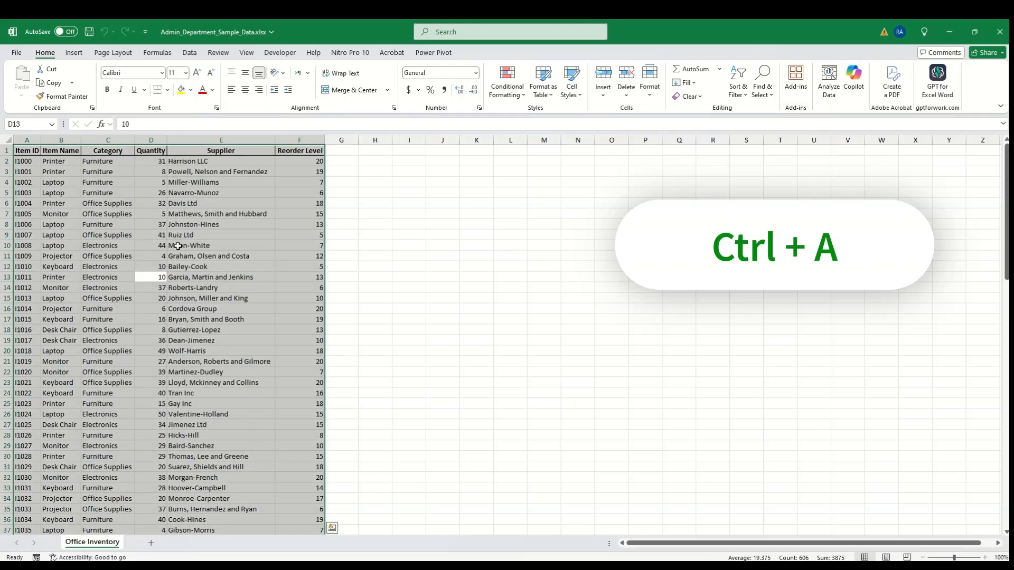
pyautogui.click(155, 234)
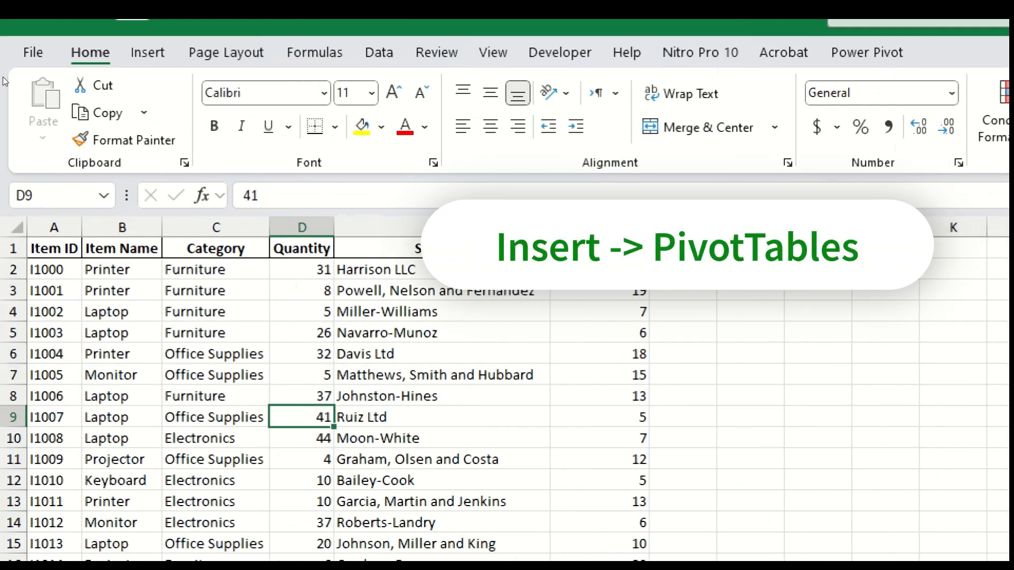
pyautogui.click(149, 54)
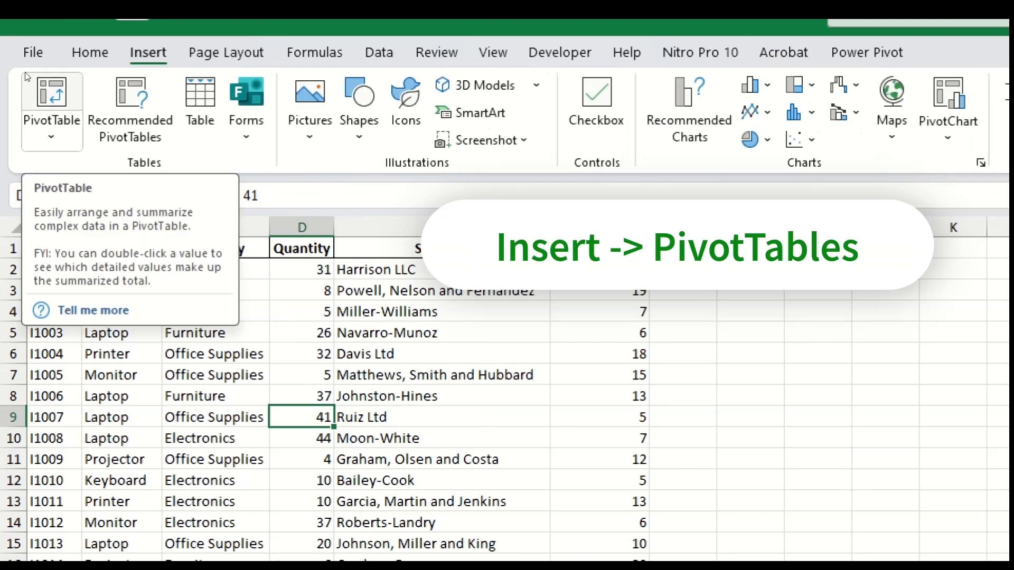
pyautogui.click(24, 72)
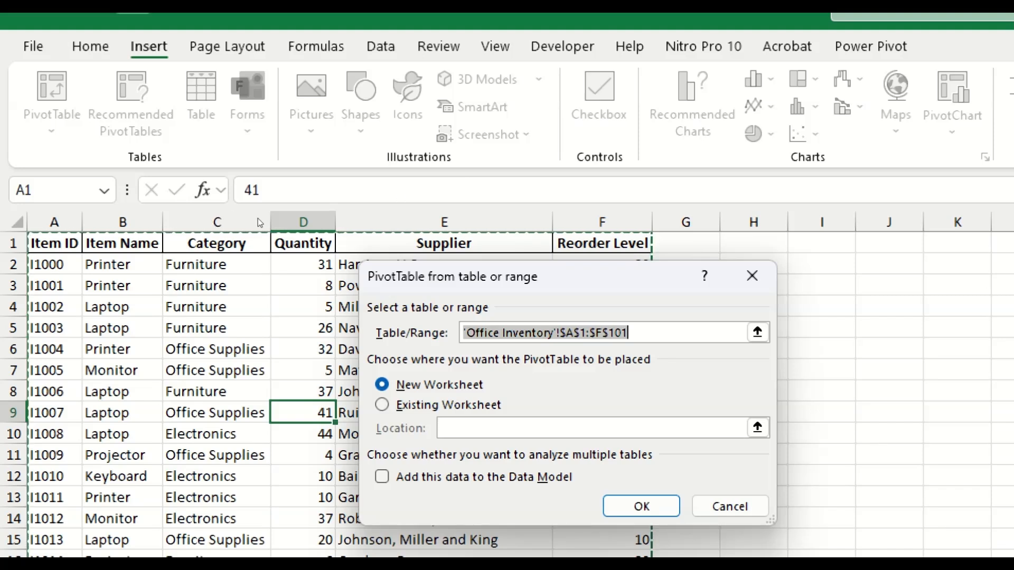
pyautogui.press('Return')
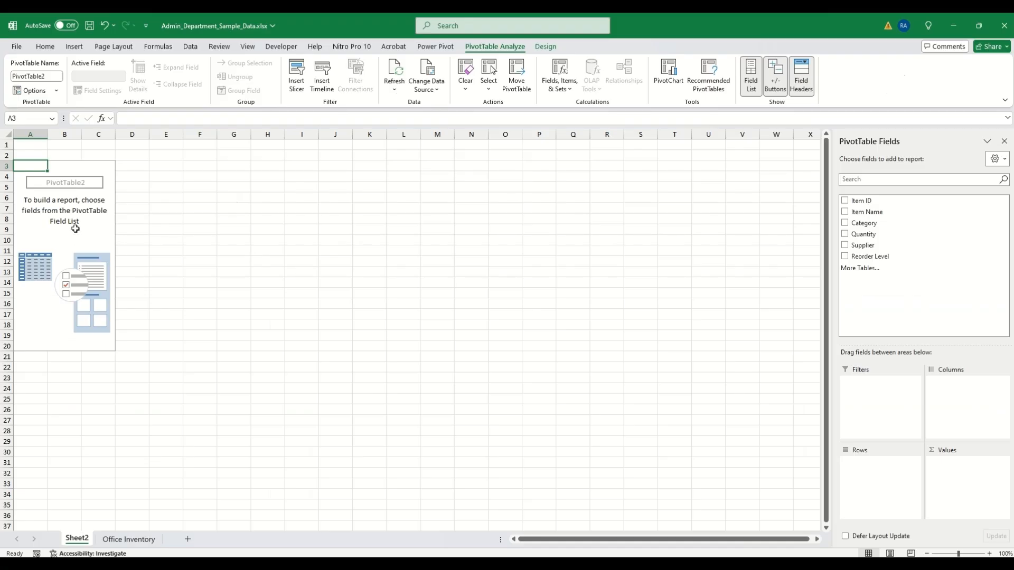
# Check the column headers in the Office Inventory sheet, and place Category in the PivotTable's rows and Quantity in its values.
pyautogui.click(71, 228)
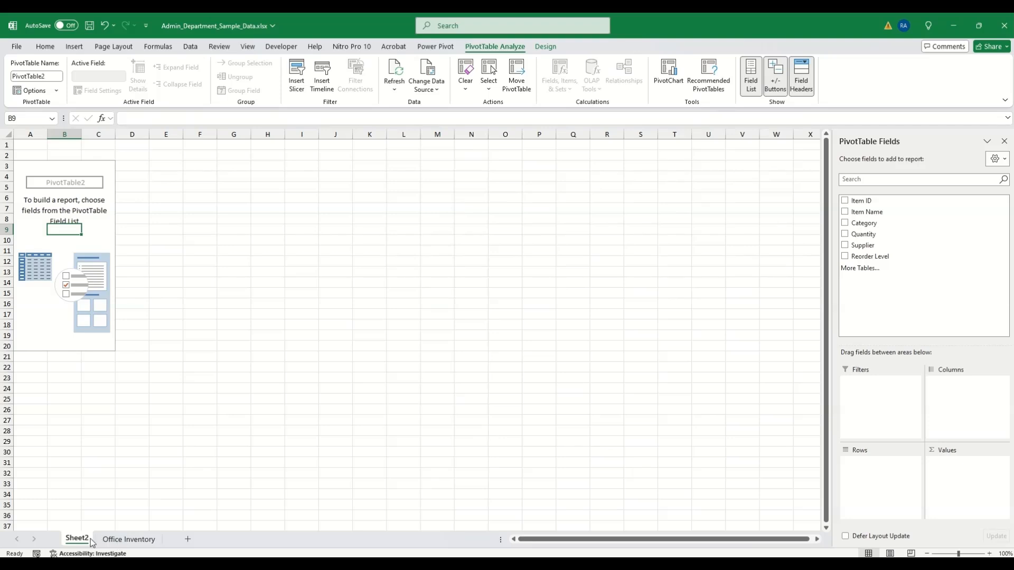
pyautogui.click(115, 539)
pyautogui.moveTo(25, 146); pyautogui.dragTo(290, 144)
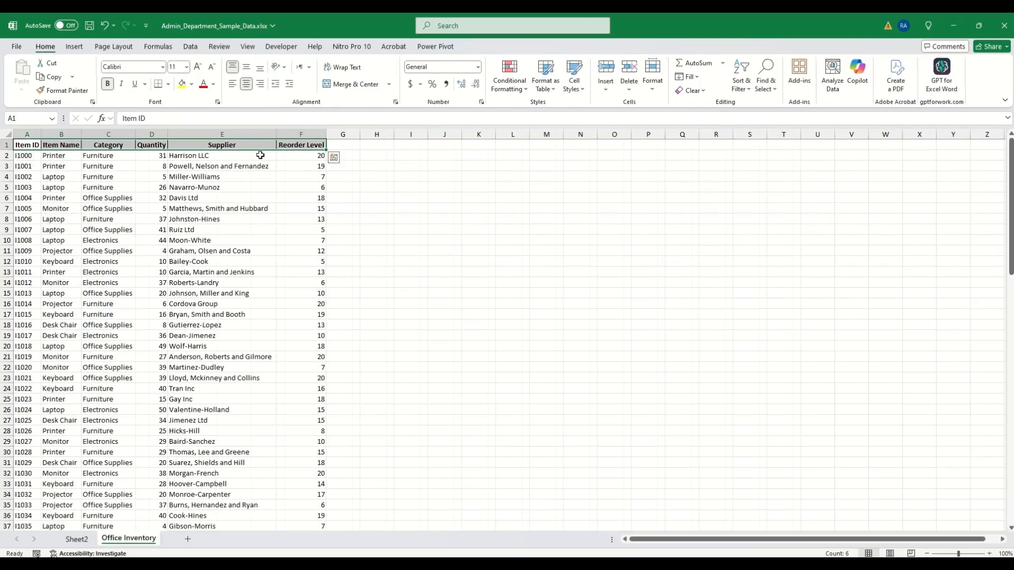
pyautogui.click(77, 540)
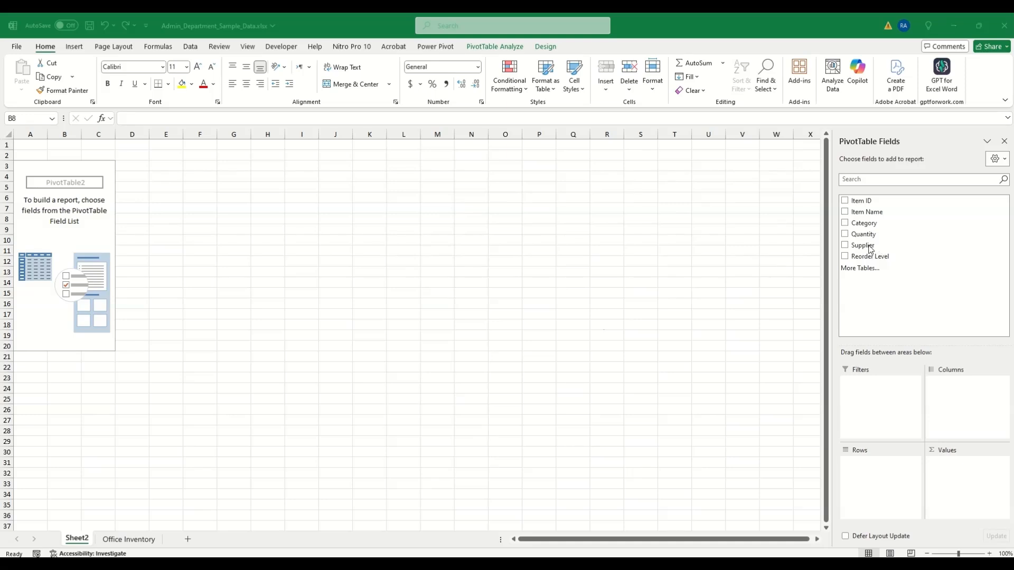
pyautogui.click(859, 222)
pyautogui.moveTo(861, 223); pyautogui.dragTo(893, 480)
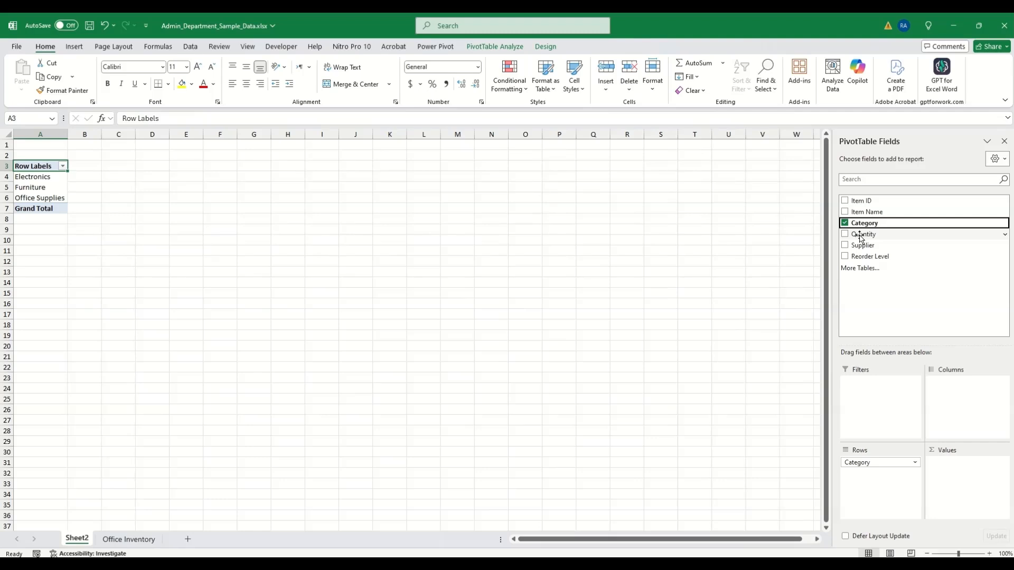
pyautogui.moveTo(859, 238); pyautogui.dragTo(970, 479)
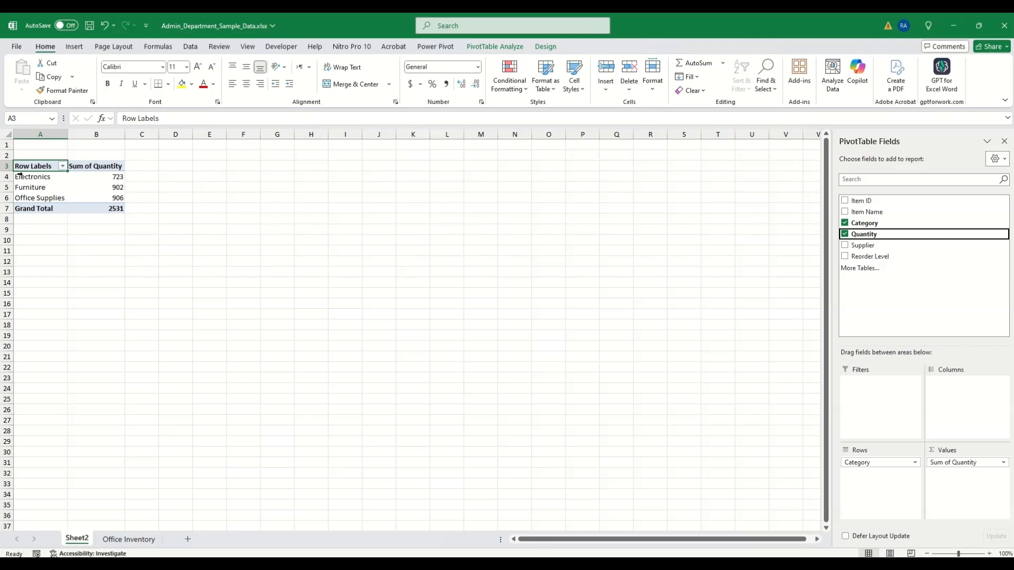
# Nest the Item Name field beneath Category in the PivotTable's rows.
pyautogui.moveTo(866, 211); pyautogui.dragTo(882, 490)
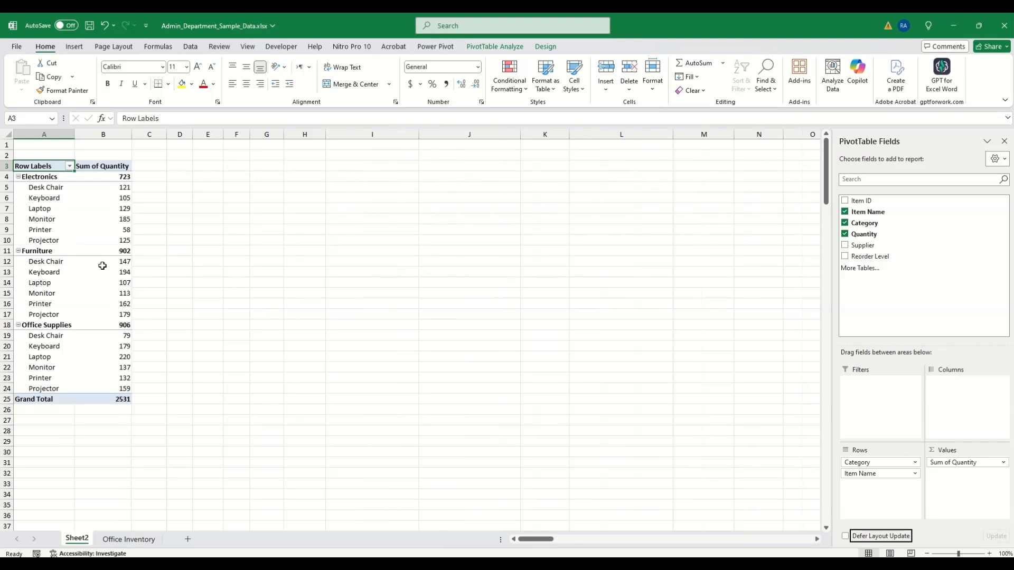
pyautogui.click(44, 177)
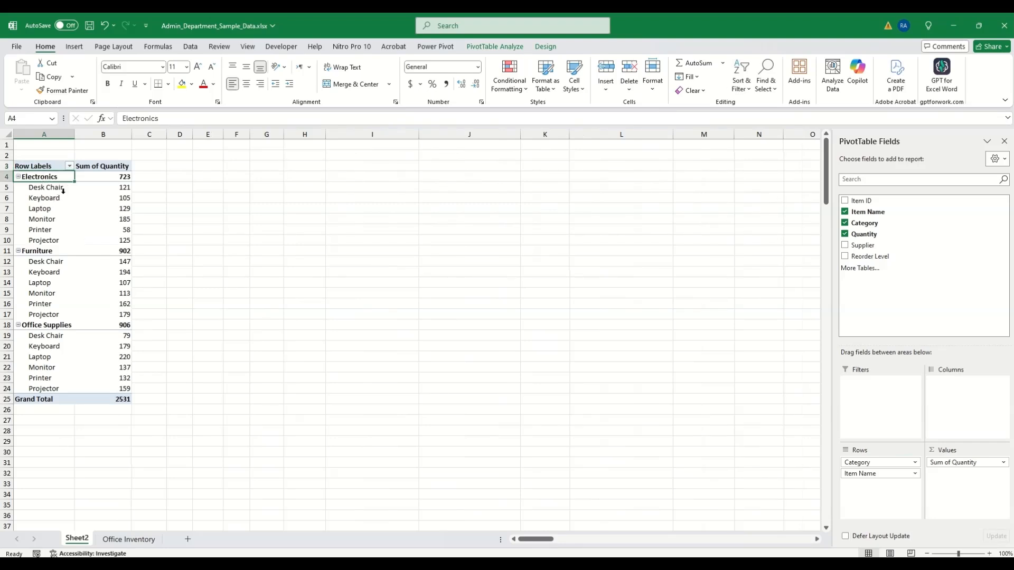
pyautogui.click(65, 194)
pyautogui.click(52, 230)
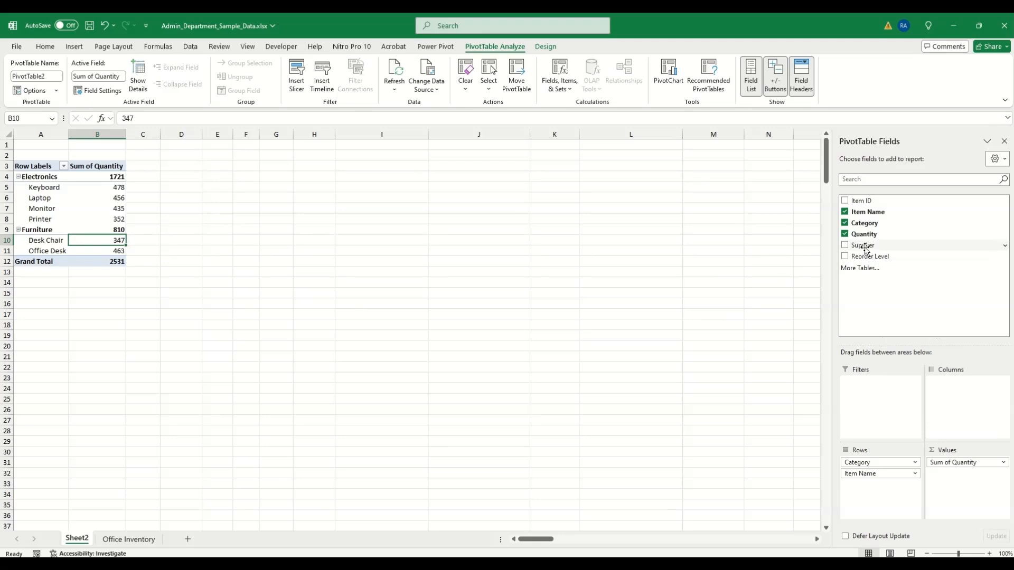
# Add Supplier as a report filter and show only Anderson, Roberts and Gilmore.
pyautogui.moveTo(865, 249); pyautogui.dragTo(875, 409)
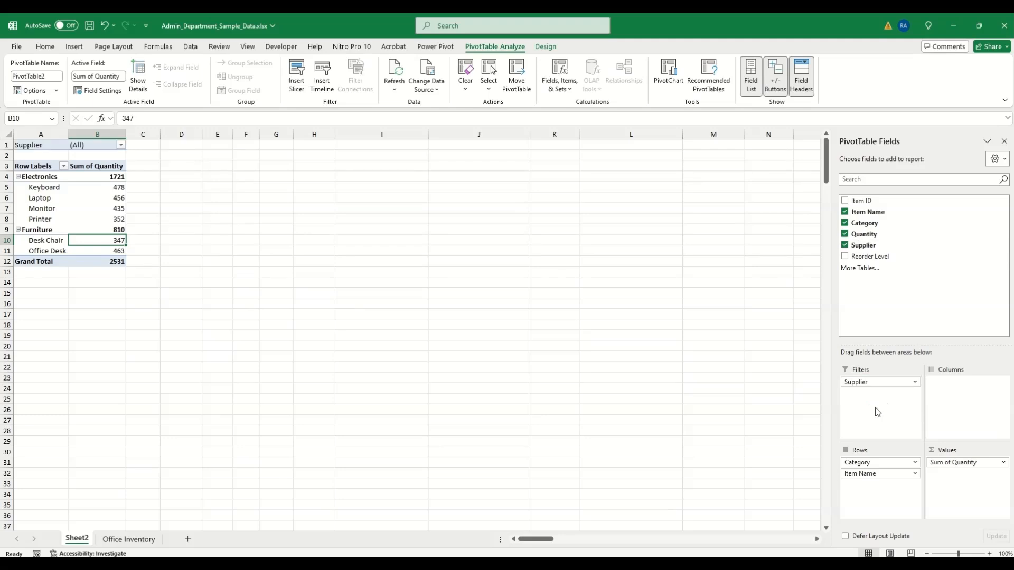
pyautogui.moveTo(58, 142); pyautogui.dragTo(104, 147)
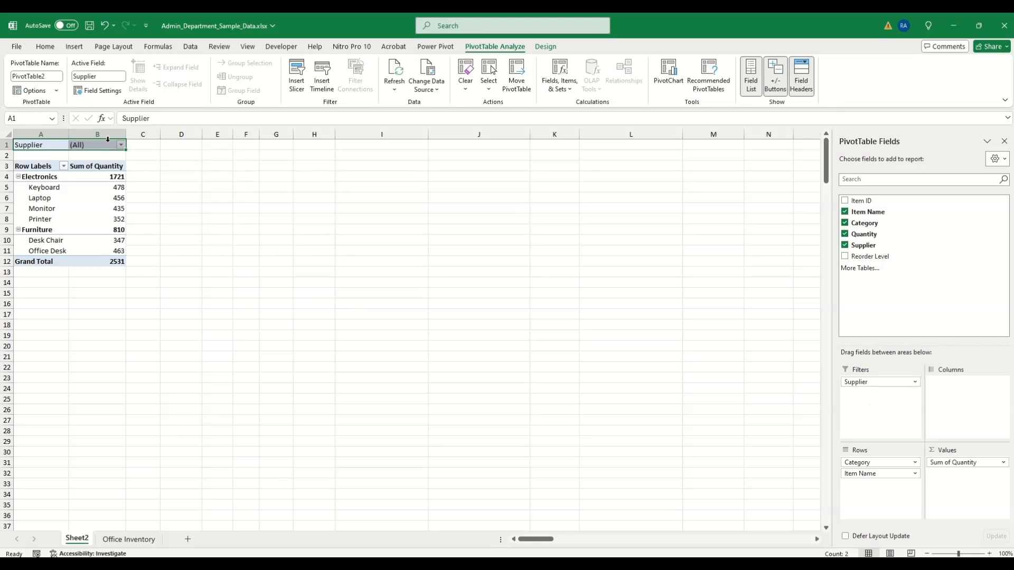
pyautogui.click(121, 145)
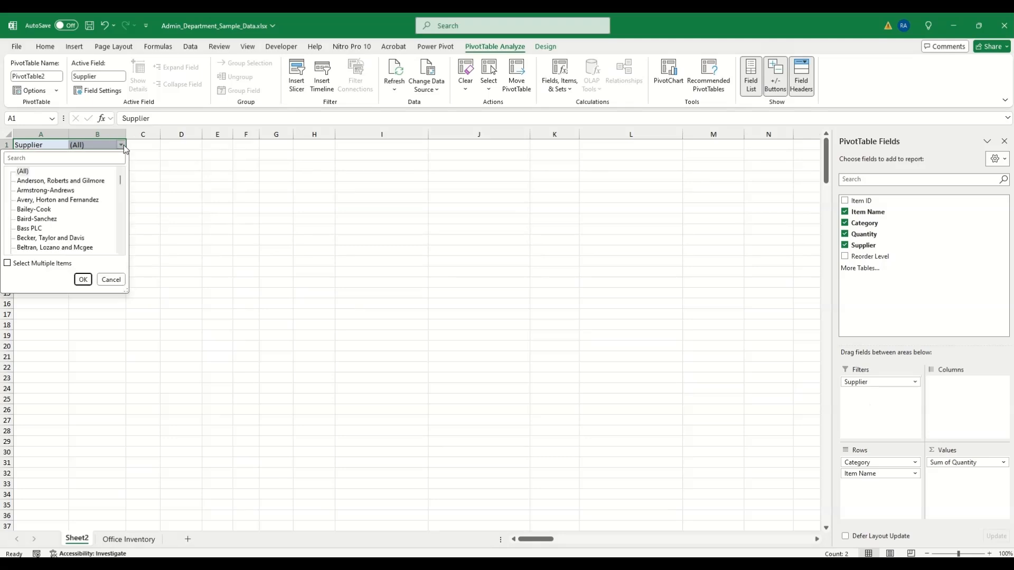
pyautogui.click(50, 181)
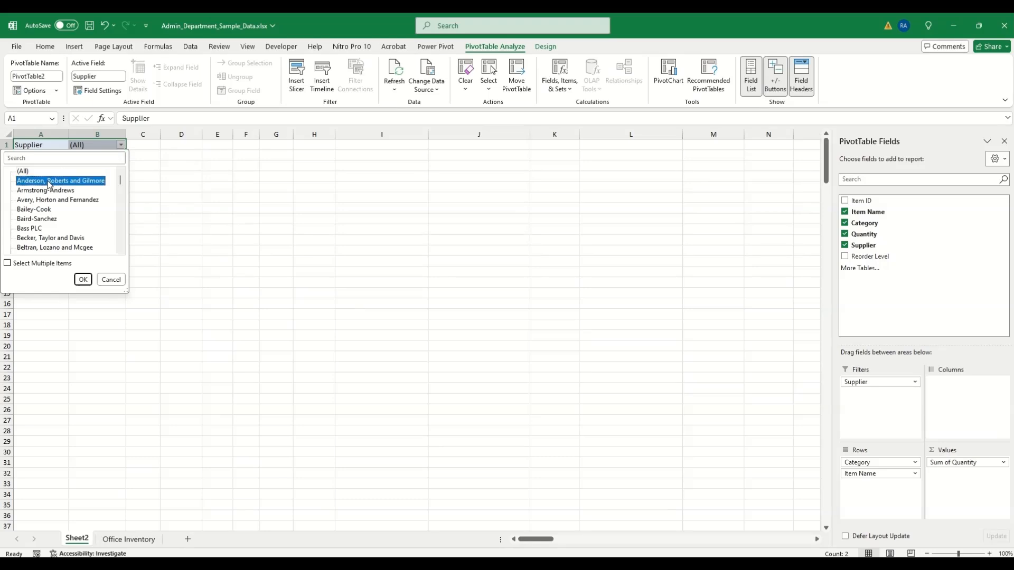
pyautogui.click(83, 279)
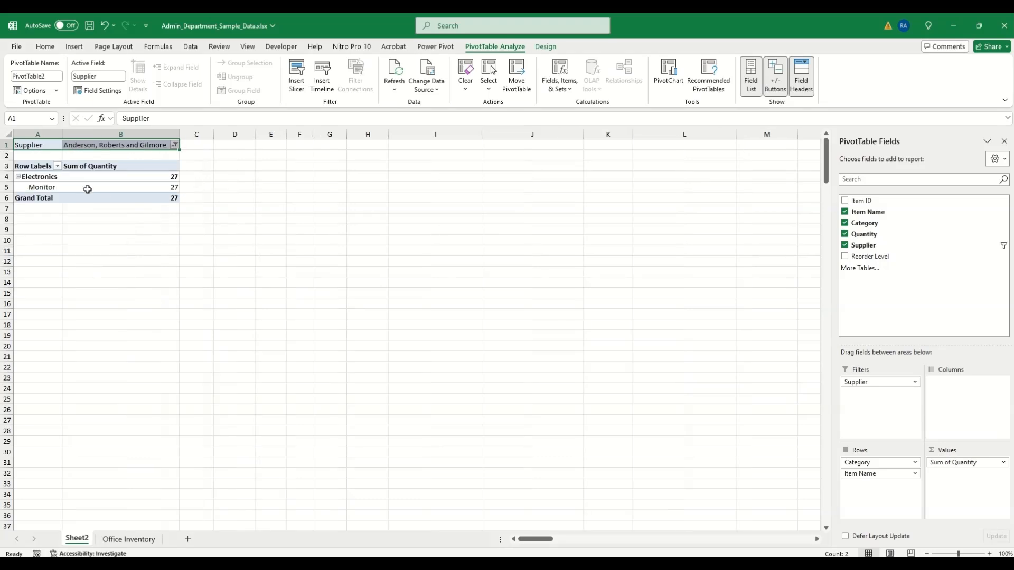
pyautogui.moveTo(32, 186); pyautogui.dragTo(159, 189)
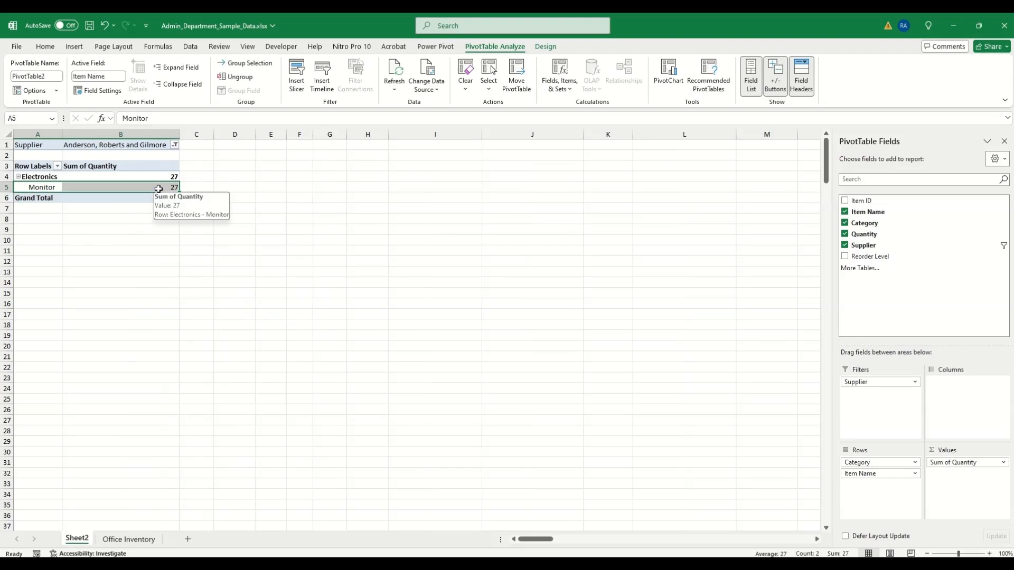
# Allow multiple suppliers in the Supplier filter and include Avery, Horton and Fernandez as well.
pyautogui.click(175, 145)
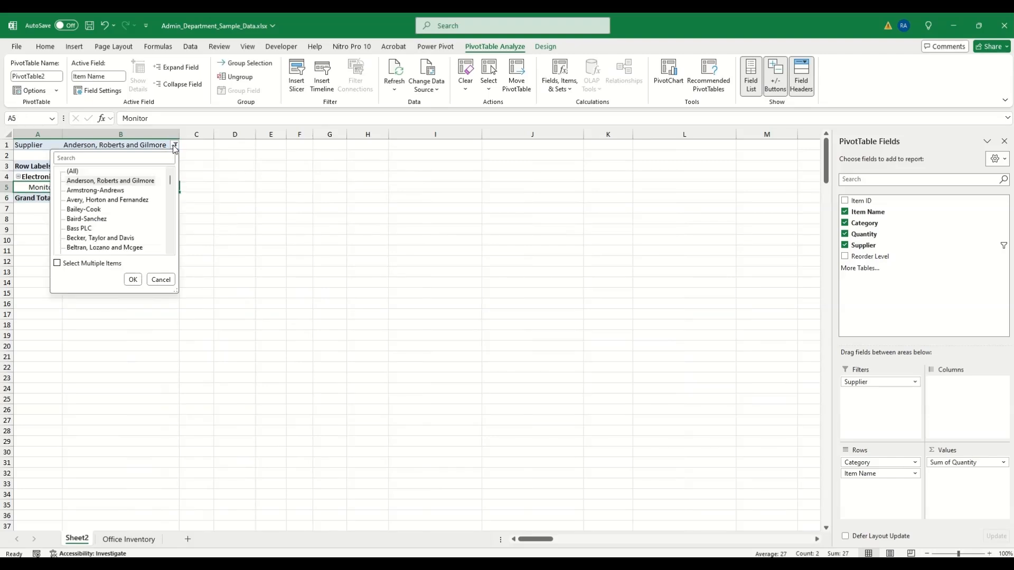
pyautogui.click(57, 263)
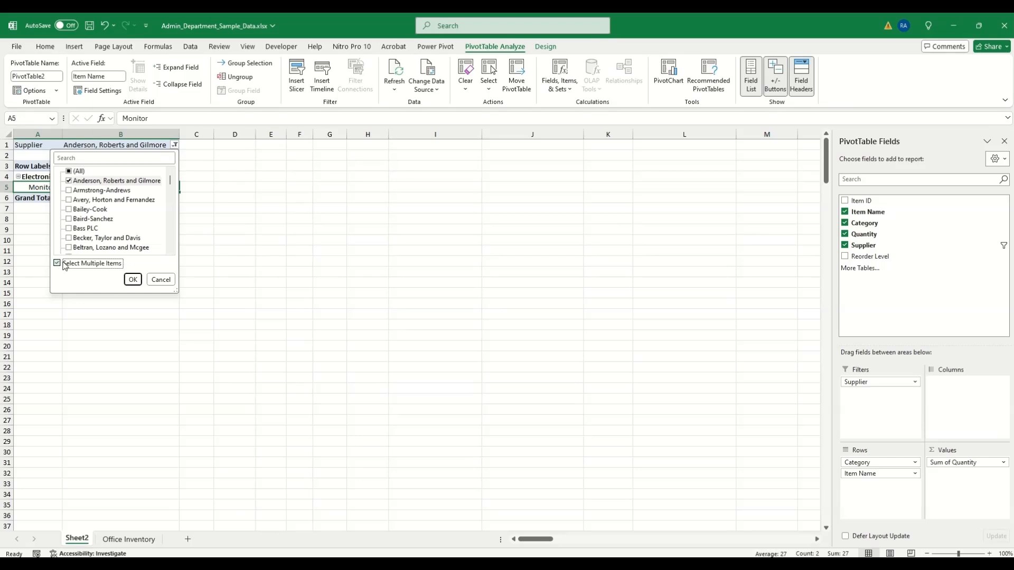
pyautogui.click(69, 200)
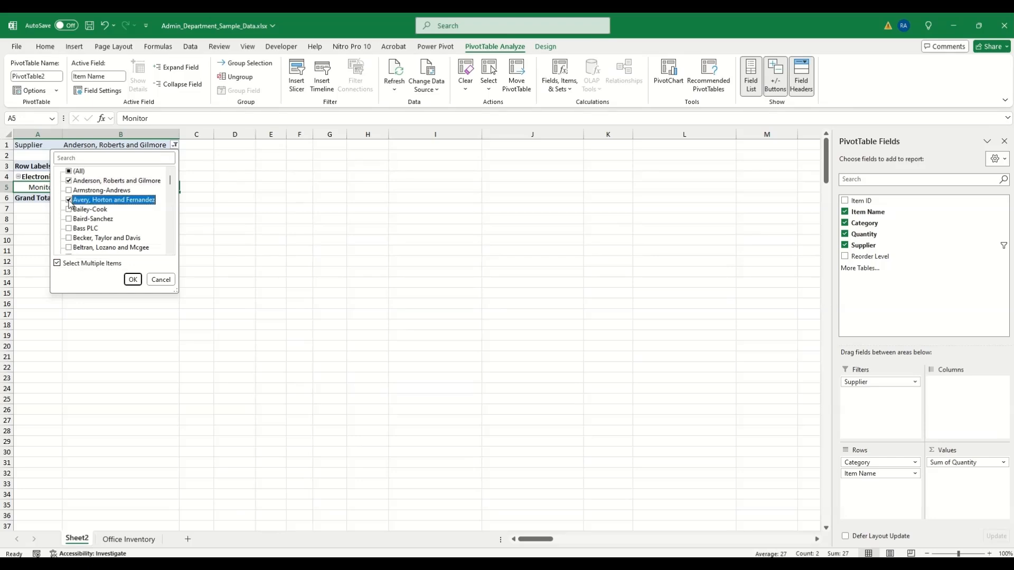
pyautogui.click(132, 279)
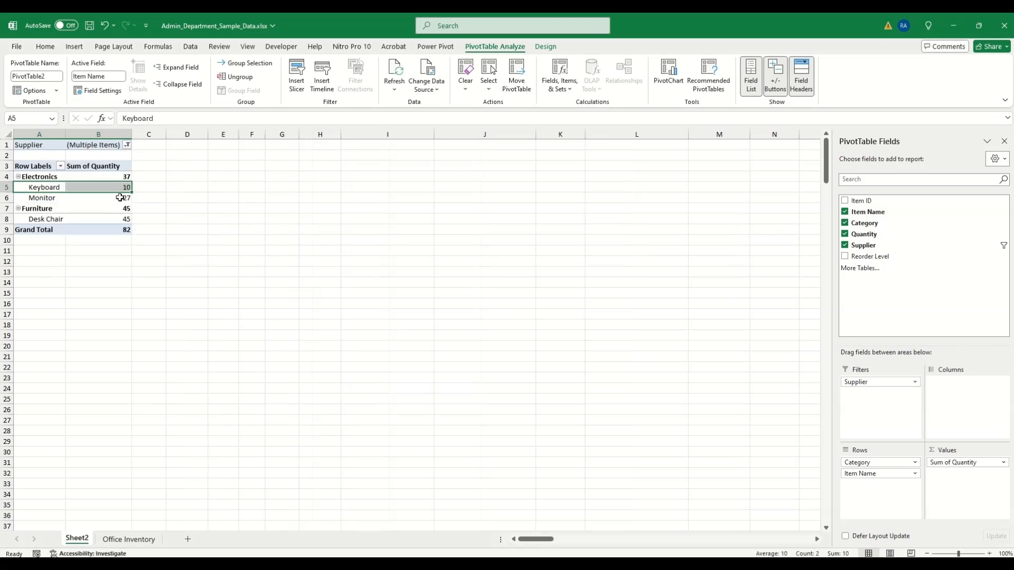
# Reset the Supplier filter so that all suppliers are included.
pyautogui.moveTo(113, 179)
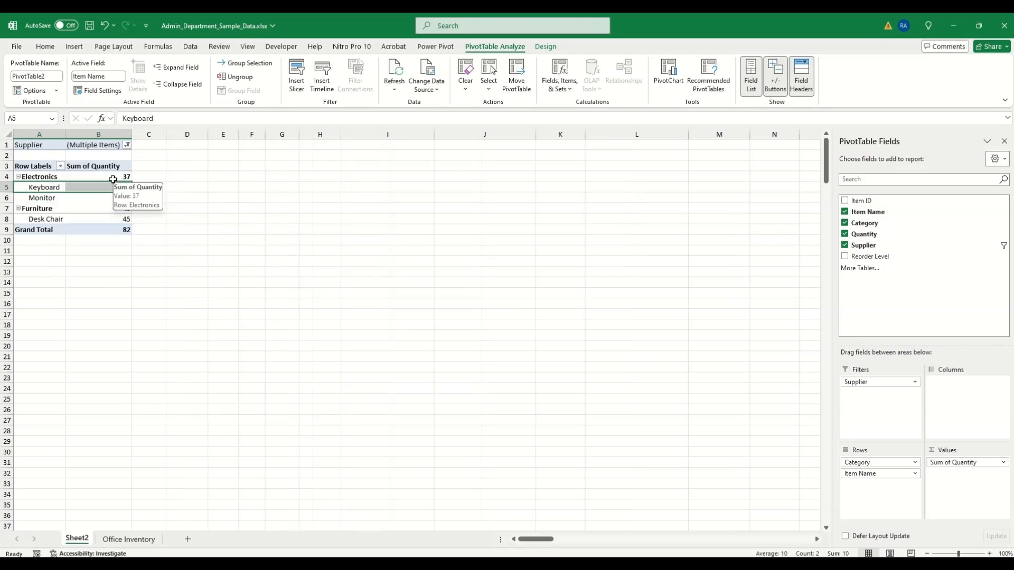
pyautogui.click(127, 144)
pyautogui.click(23, 171)
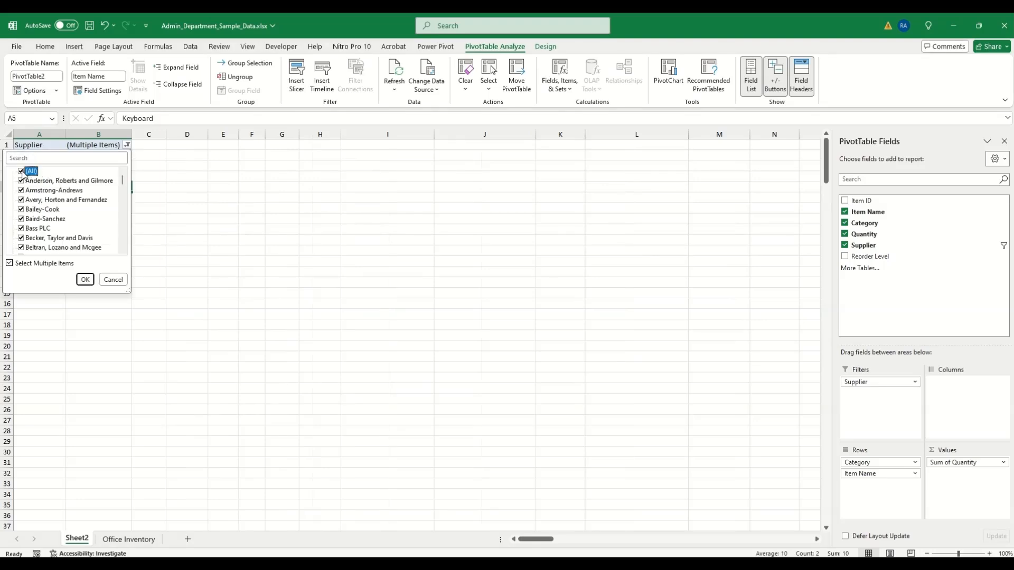
pyautogui.click(85, 280)
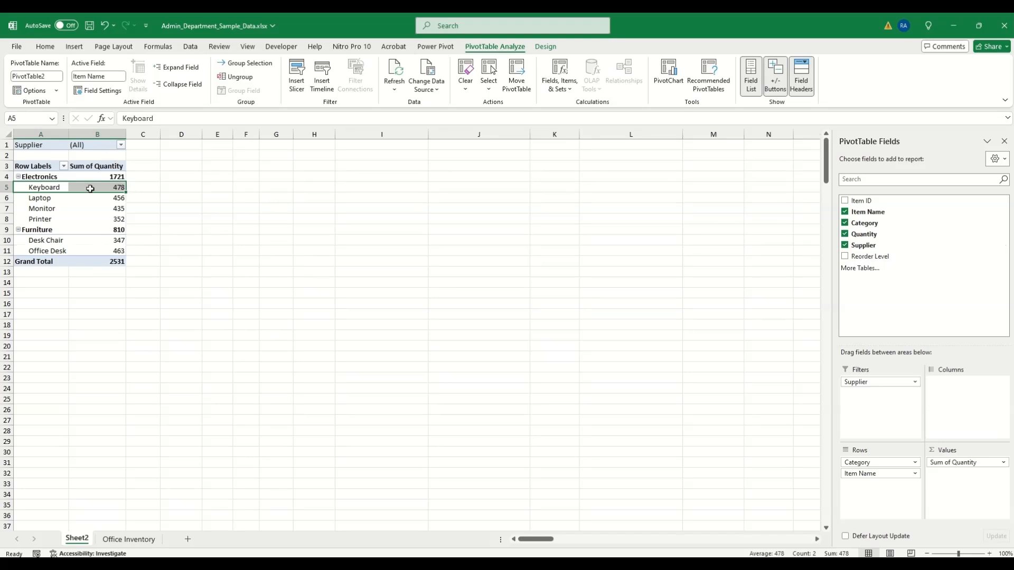
pyautogui.moveTo(80, 187); pyautogui.dragTo(90, 242)
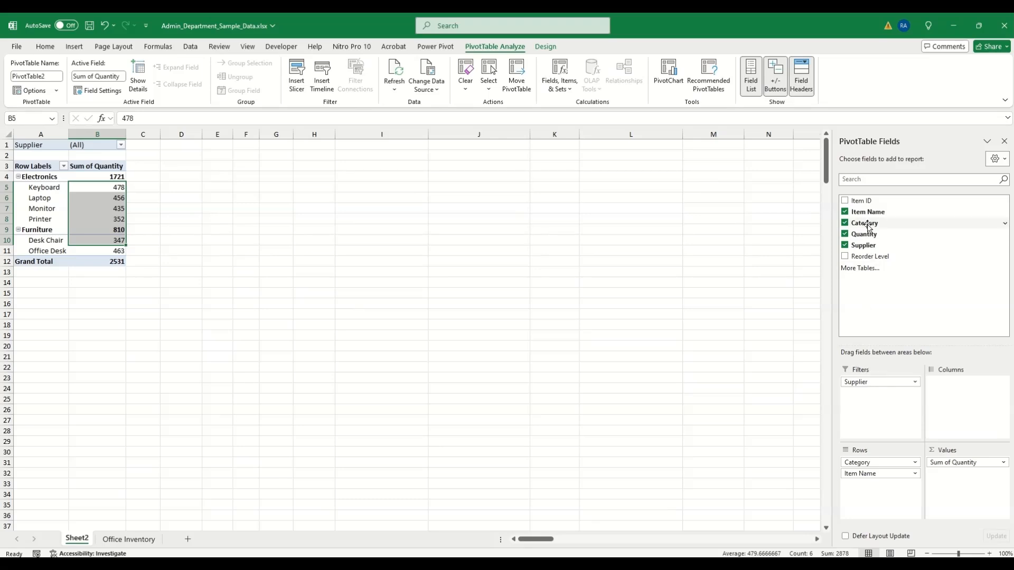
# Move Category from the rows to the report filters and filter the PivotTable to Electronics.
pyautogui.moveTo(865, 226); pyautogui.dragTo(879, 398)
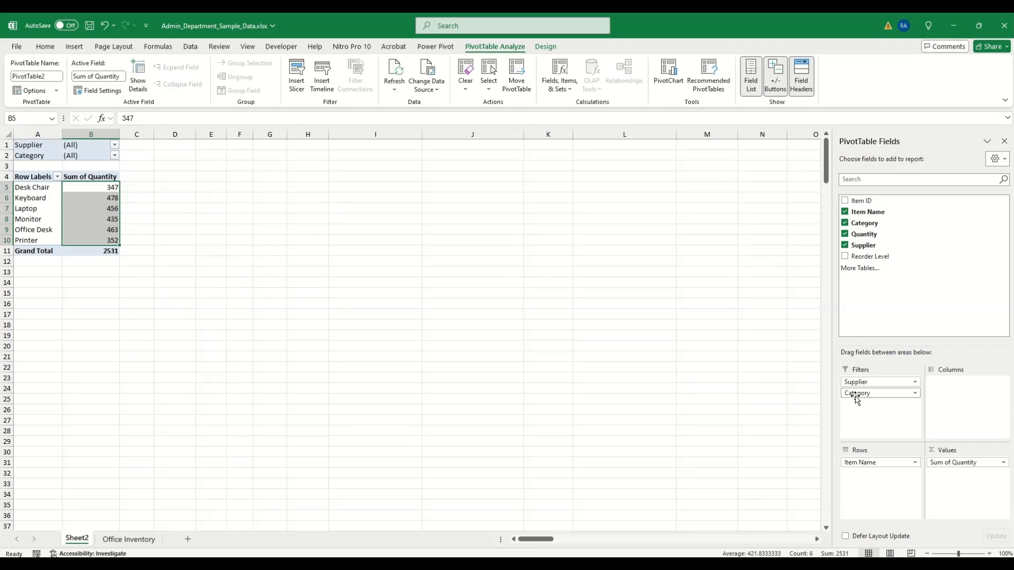
pyautogui.click(115, 156)
pyautogui.click(31, 192)
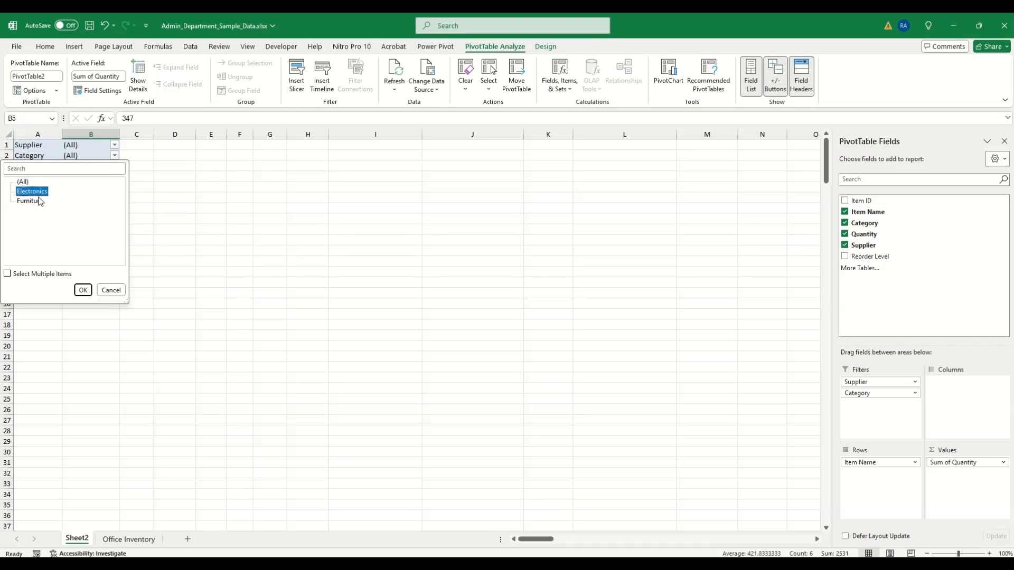
pyautogui.click(83, 290)
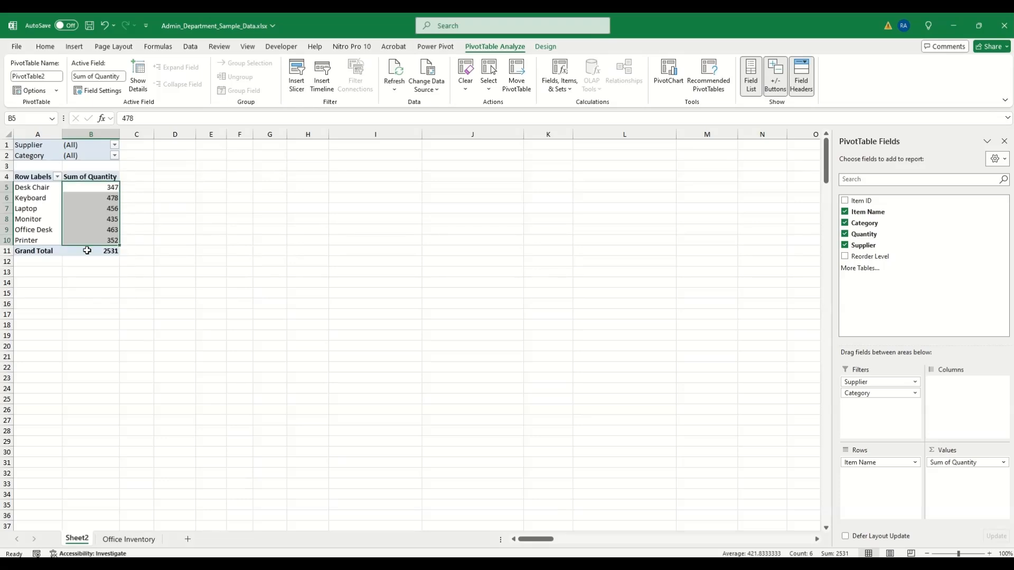
pyautogui.click(91, 193)
pyautogui.click(86, 211)
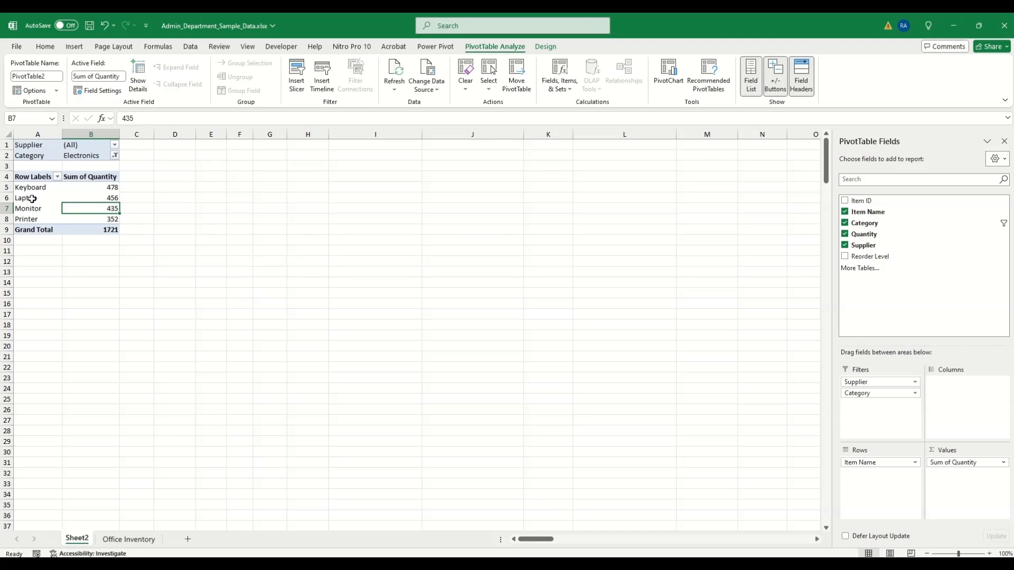
pyautogui.moveTo(32, 188); pyautogui.dragTo(62, 216)
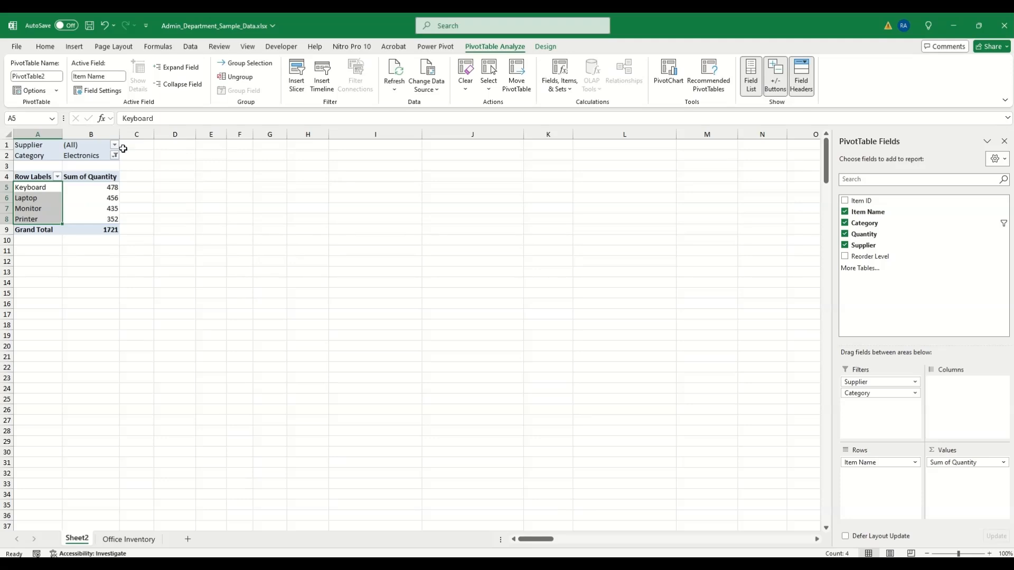
# Remove the Category field from the PivotTable.
pyautogui.click(916, 395)
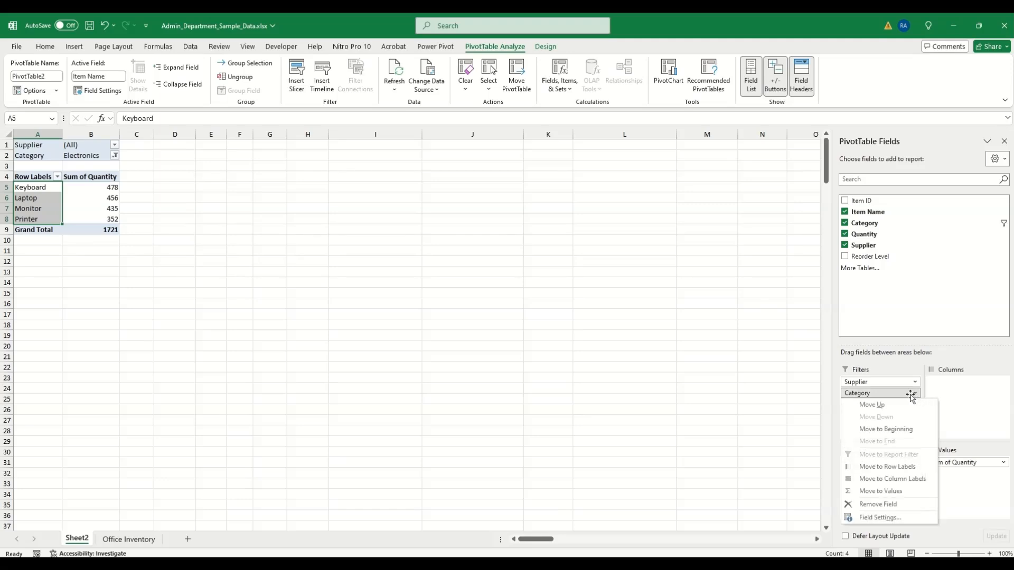
pyautogui.click(879, 505)
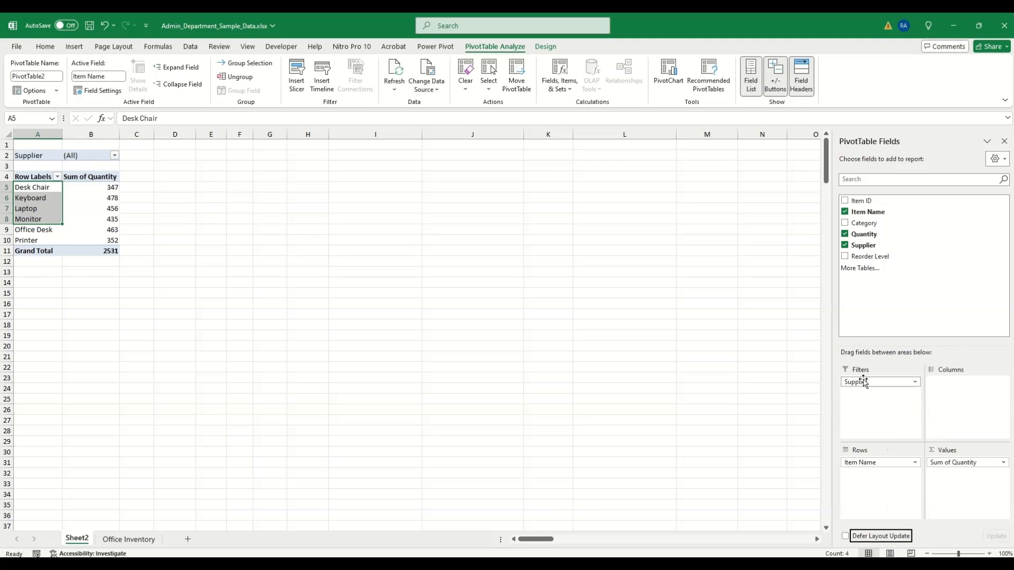
# Insert a Category slicer for the PivotTable and place it just beside the table, level with the Supplier filter.
pyautogui.click(84, 212)
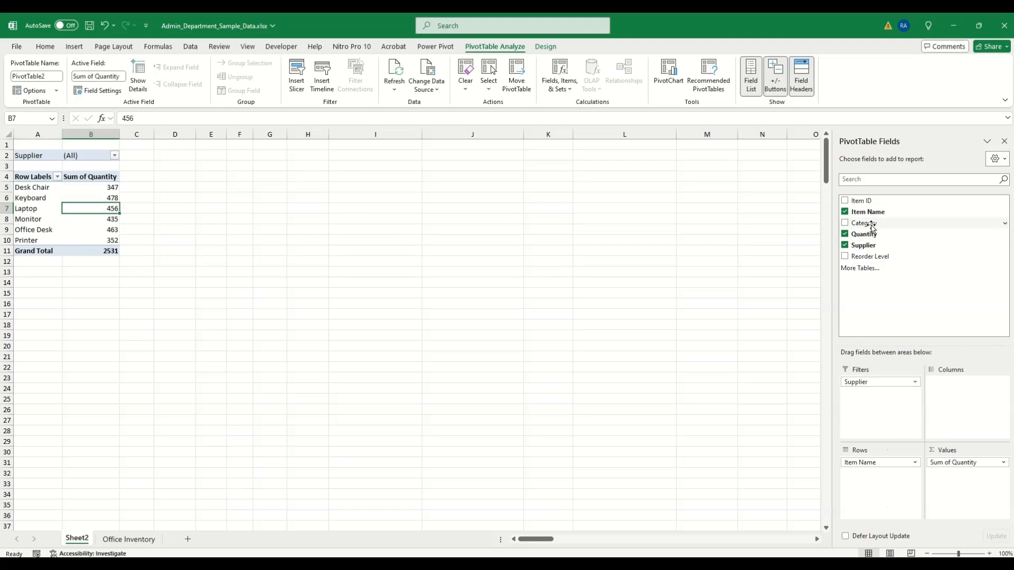
pyautogui.click(299, 71)
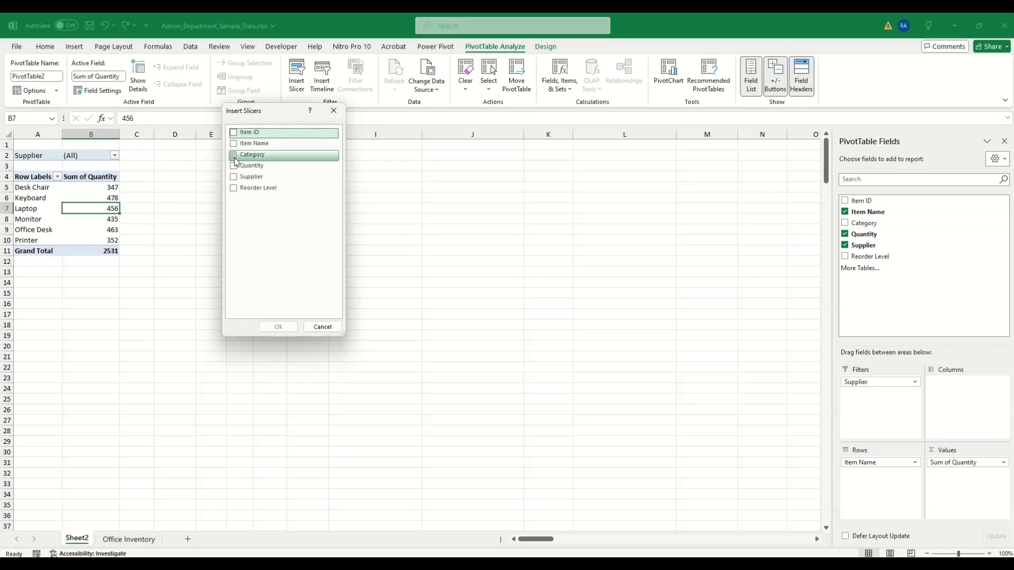
pyautogui.click(234, 156)
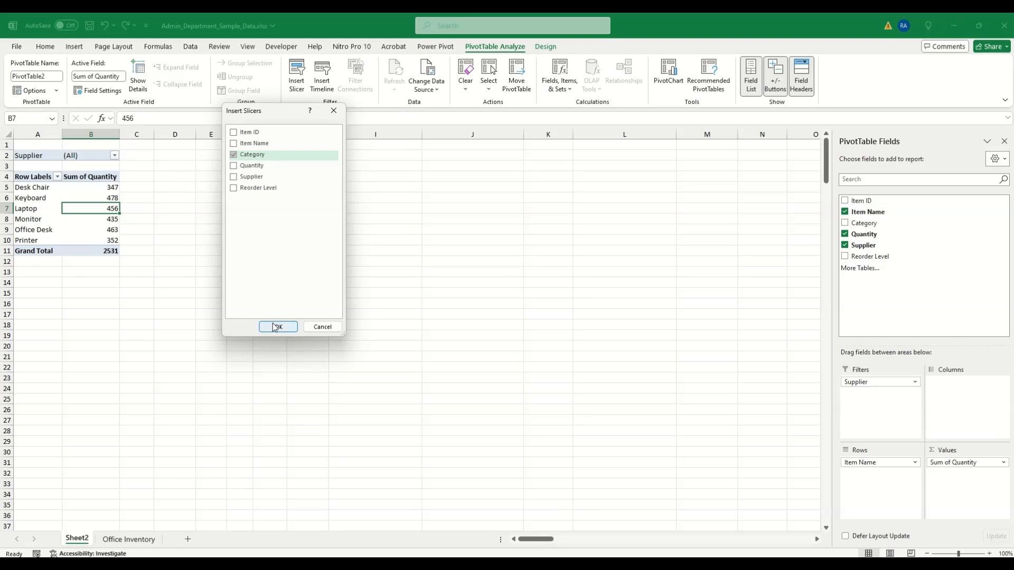
pyautogui.click(276, 329)
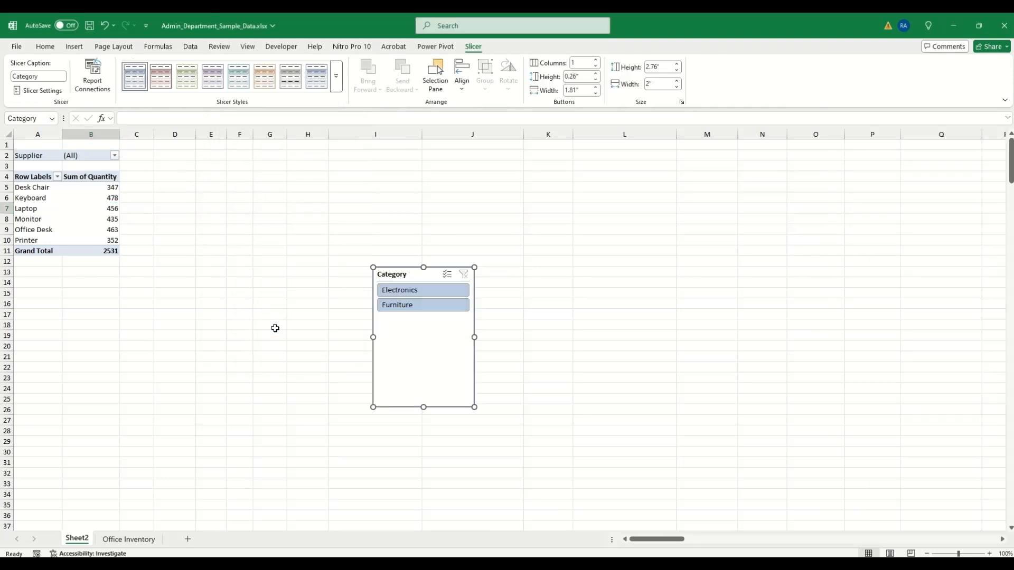
pyautogui.moveTo(389, 274); pyautogui.dragTo(157, 156)
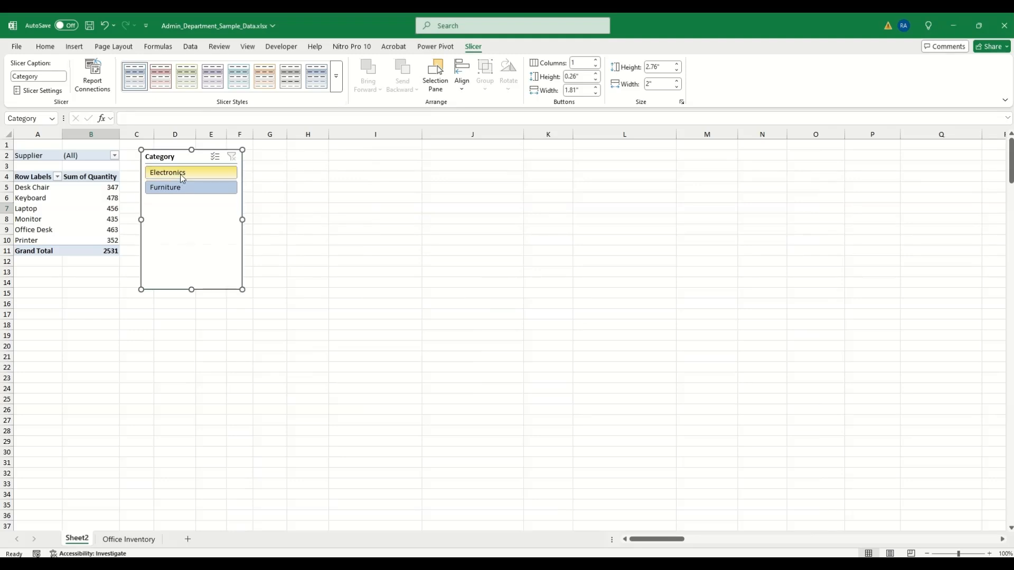
pyautogui.press('Escape')
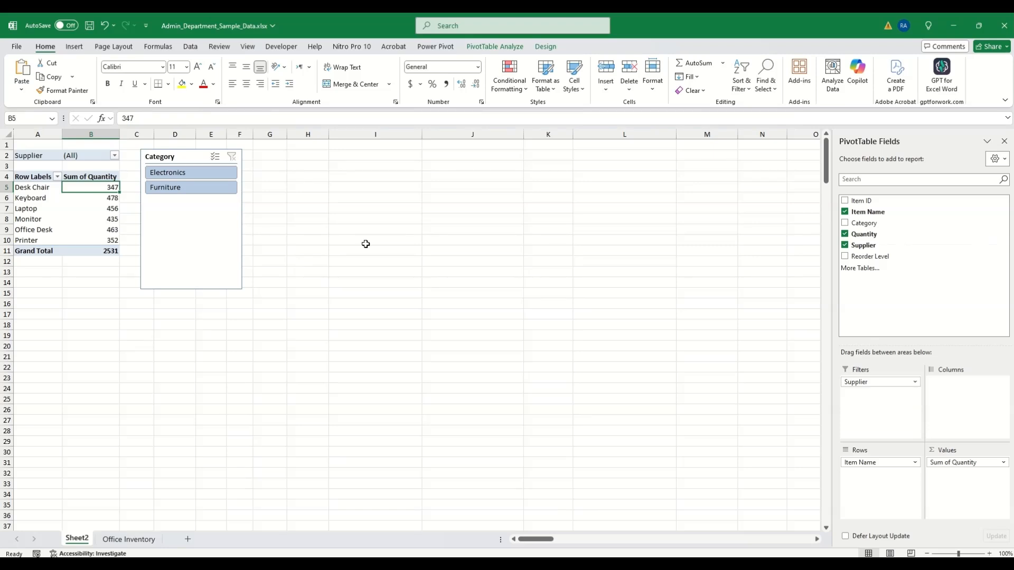
pyautogui.click(173, 156)
pyautogui.moveTo(173, 157); pyautogui.dragTo(167, 158)
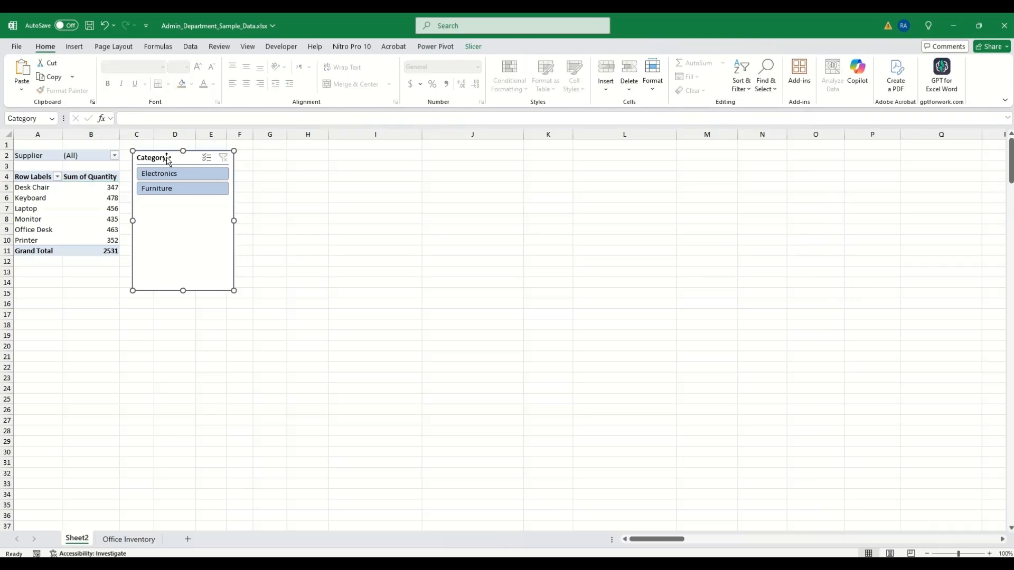
# Insert an Item Name slicer for the PivotTable and place it next to the Category slicer.
pyautogui.click(99, 189)
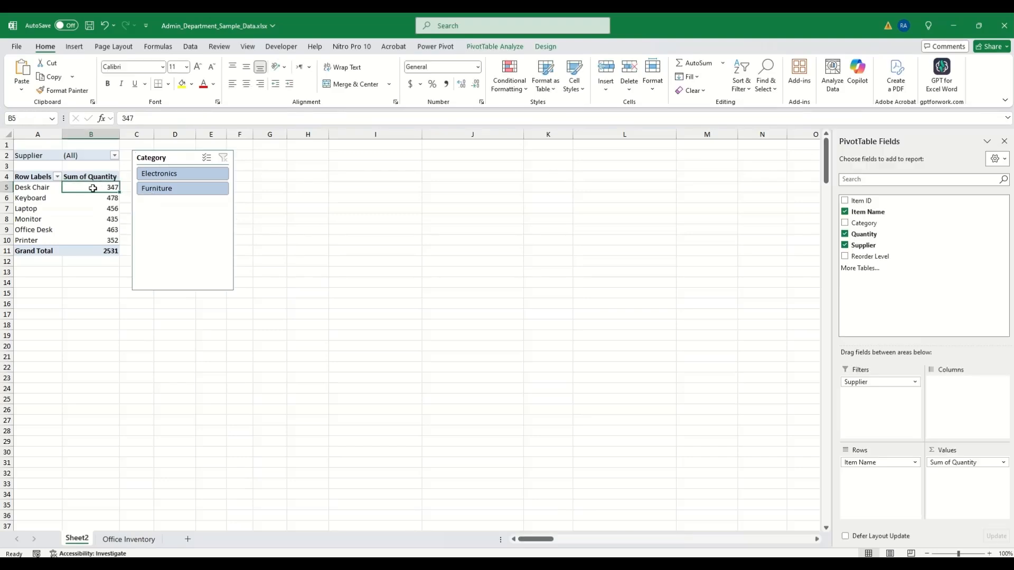
pyautogui.moveTo(93, 186)
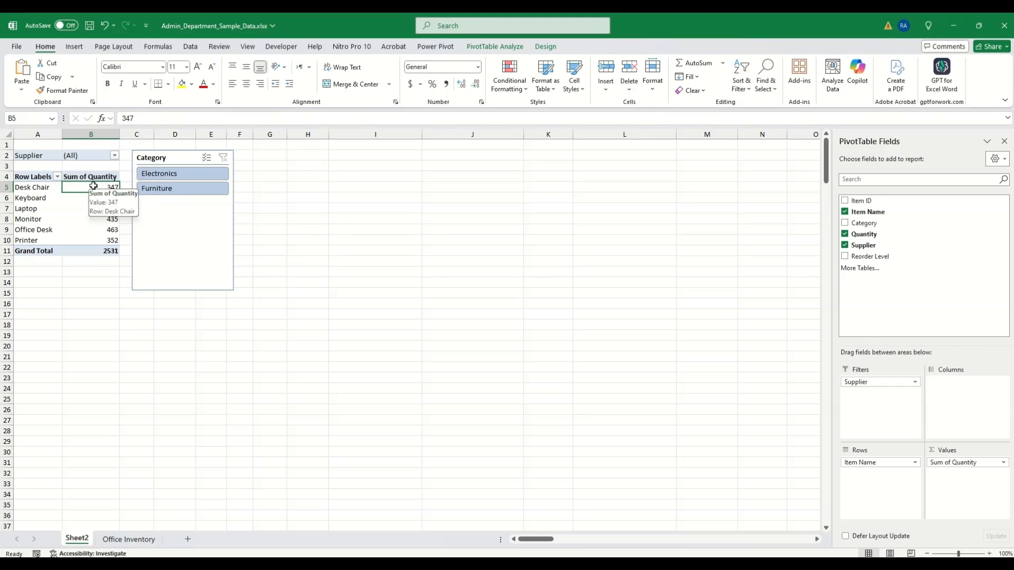
pyautogui.click(491, 46)
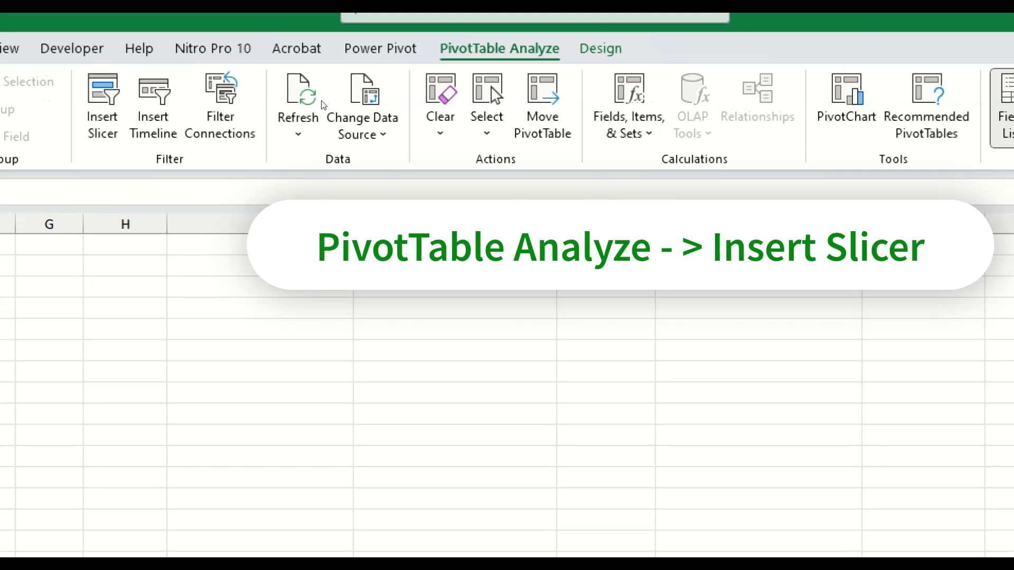
pyautogui.click(102, 106)
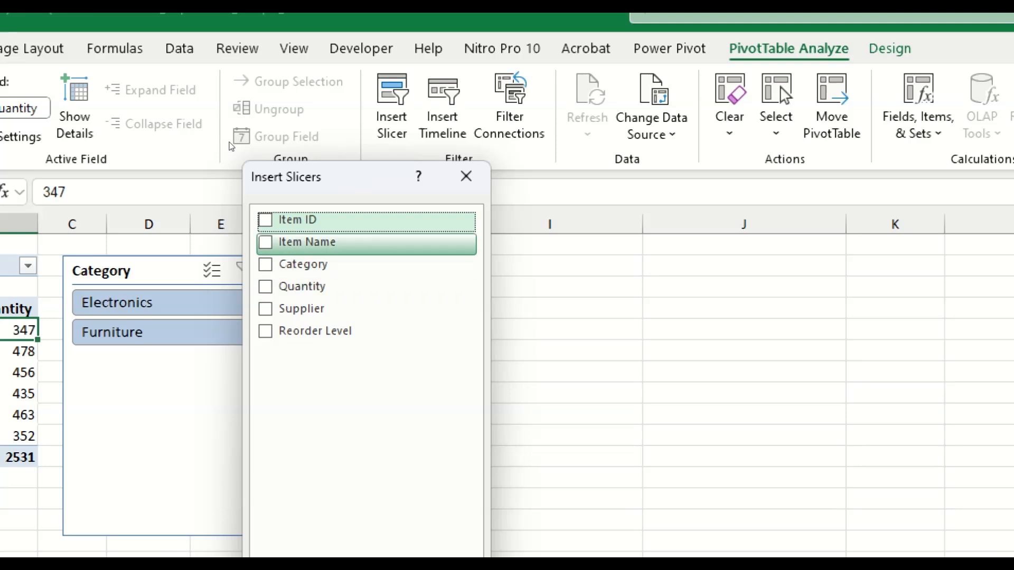
pyautogui.click(265, 242)
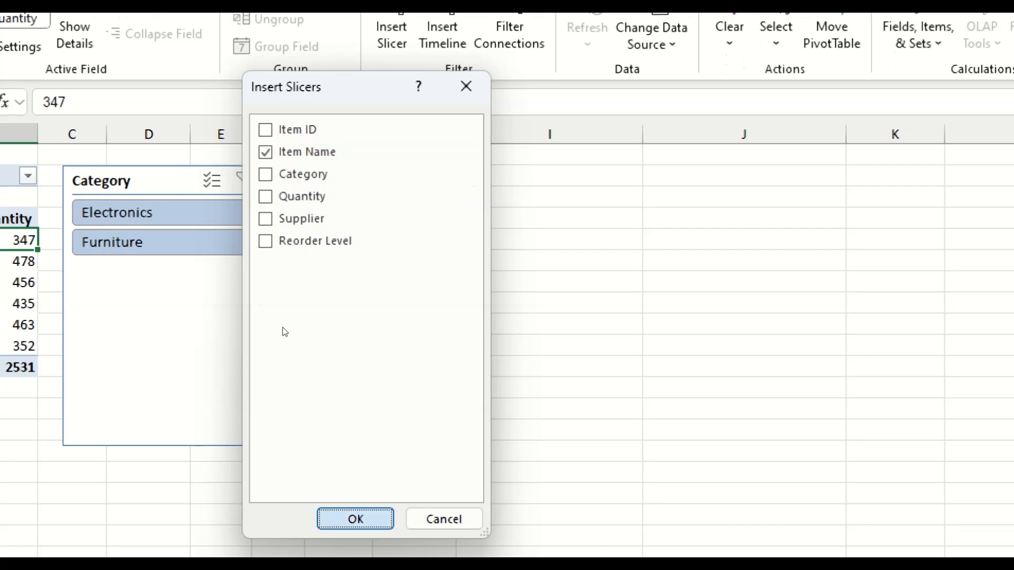
pyautogui.press('Return')
pyautogui.moveTo(382, 270); pyautogui.dragTo(274, 157)
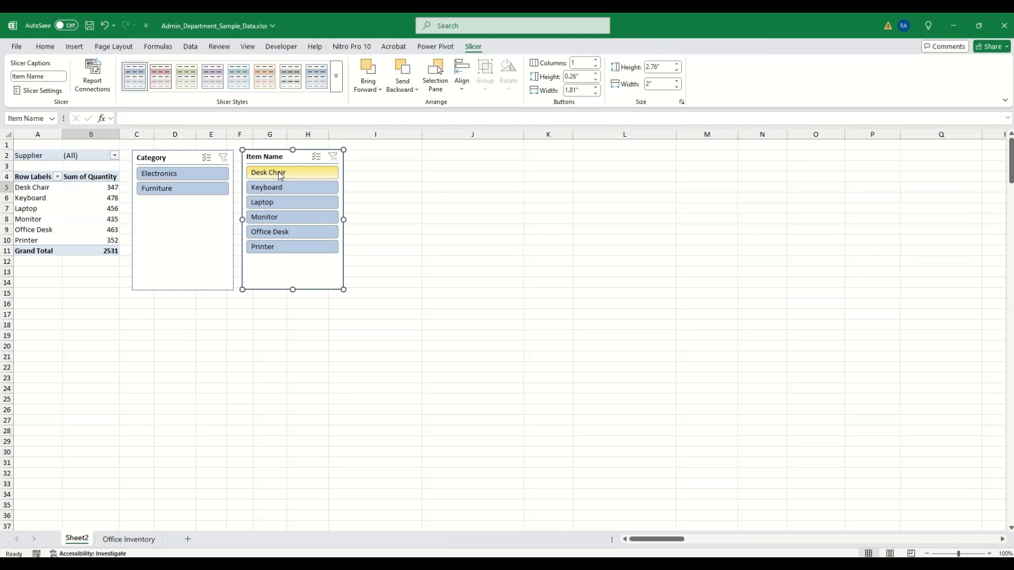
# Filter the PivotTable through the Item Name slicer by one item at a time, going from Desk Chair to Printer.
pyautogui.click(280, 174)
pyautogui.click(280, 188)
pyautogui.click(279, 202)
pyautogui.click(279, 214)
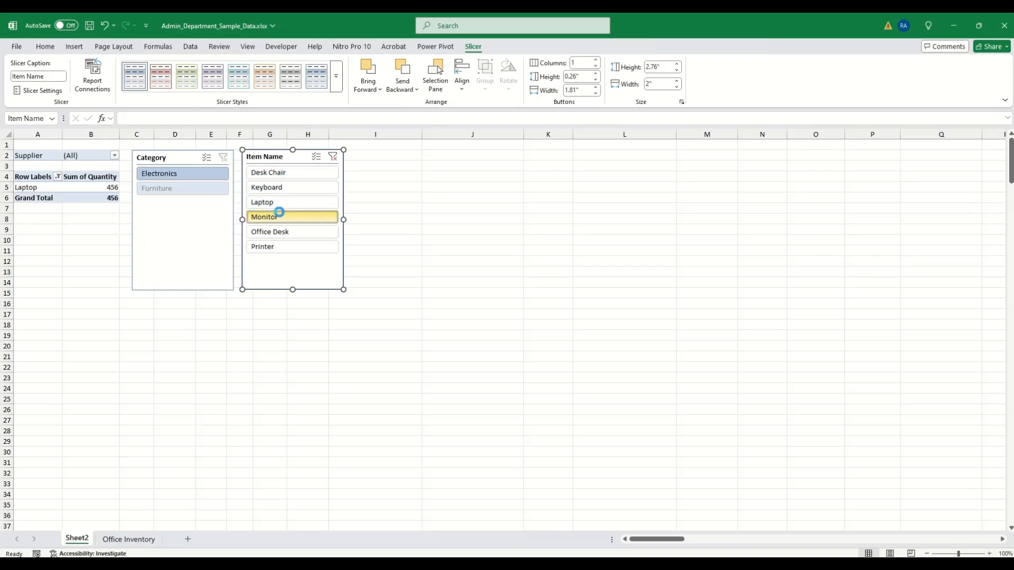
pyautogui.click(280, 232)
pyautogui.click(283, 245)
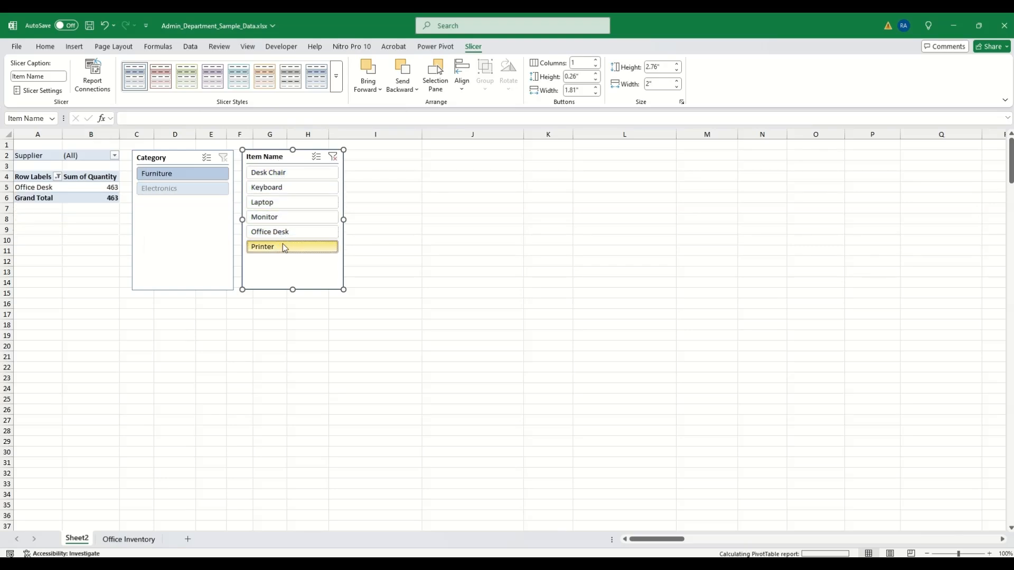
# Filter the Item Name slicer to Desk Chair, Keyboard and Laptop together, and clear the slicer's filter.
pyautogui.click(284, 189)
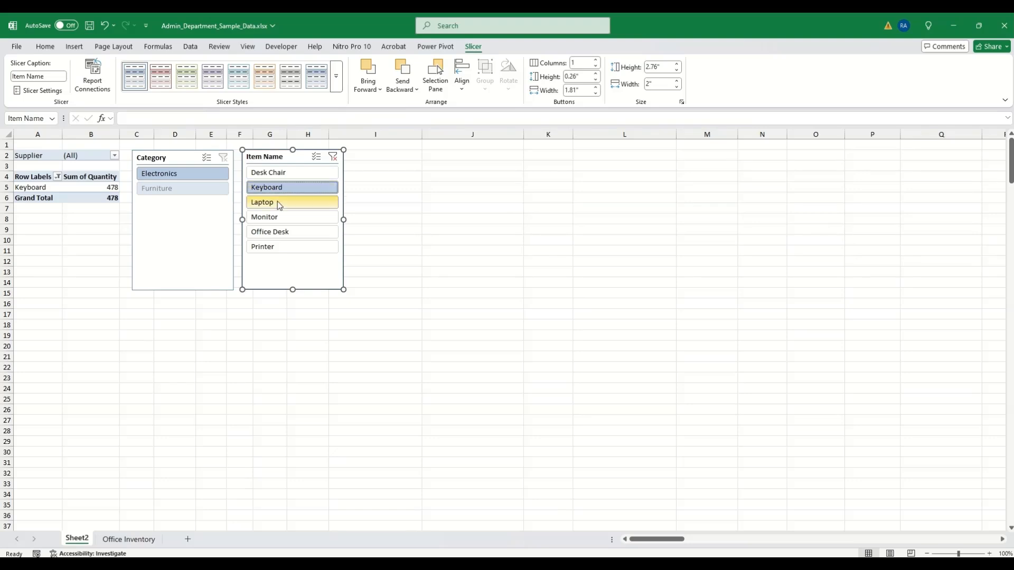
pyautogui.keyDown('shift'); pyautogui.click(276, 201); pyautogui.keyUp('shift')
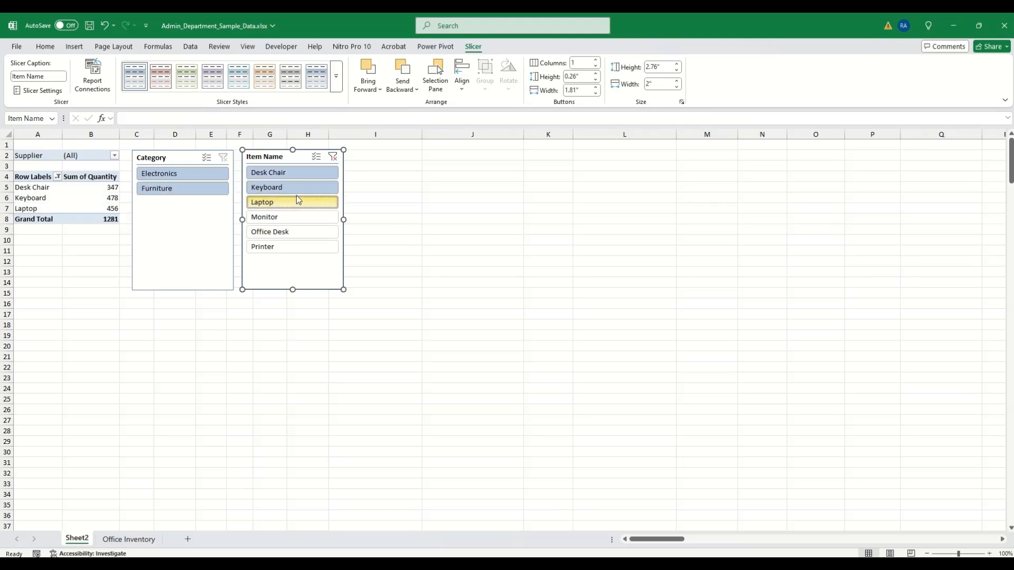
pyautogui.click(336, 160)
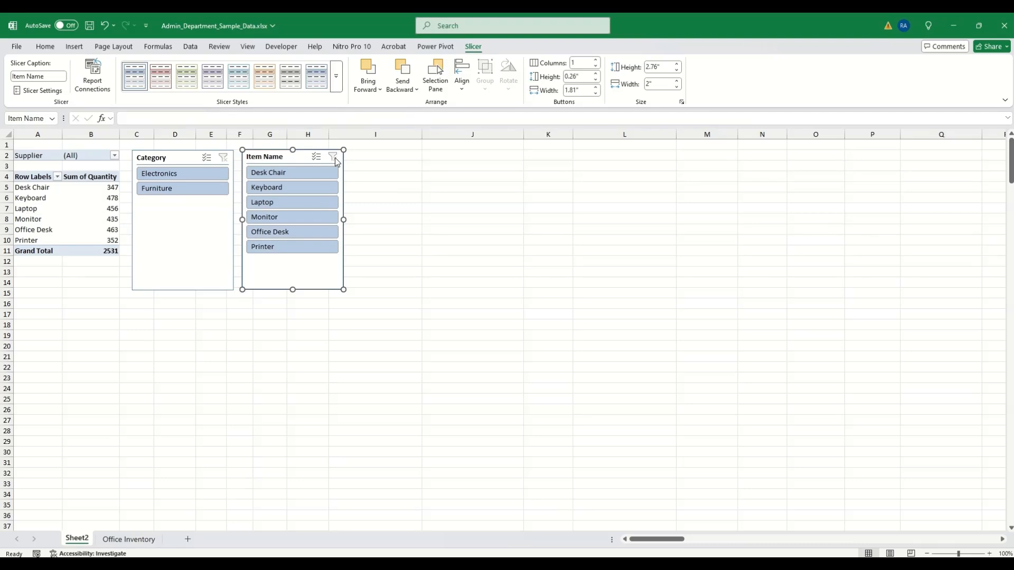
pyautogui.click(48, 197)
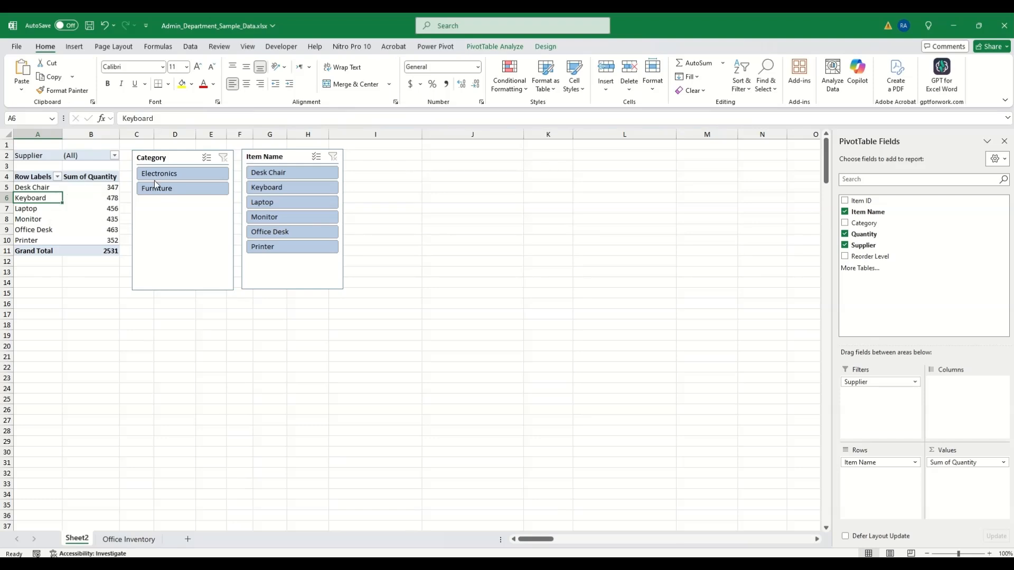
# Remove the Item Name and Category slicers from the sheet.
pyautogui.click(260, 159)
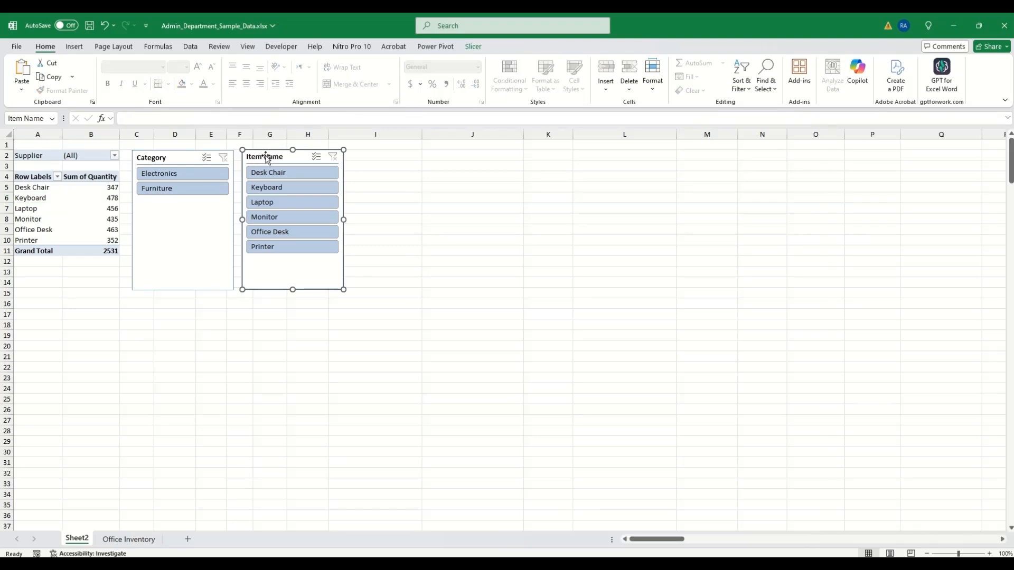
pyautogui.press('Delete')
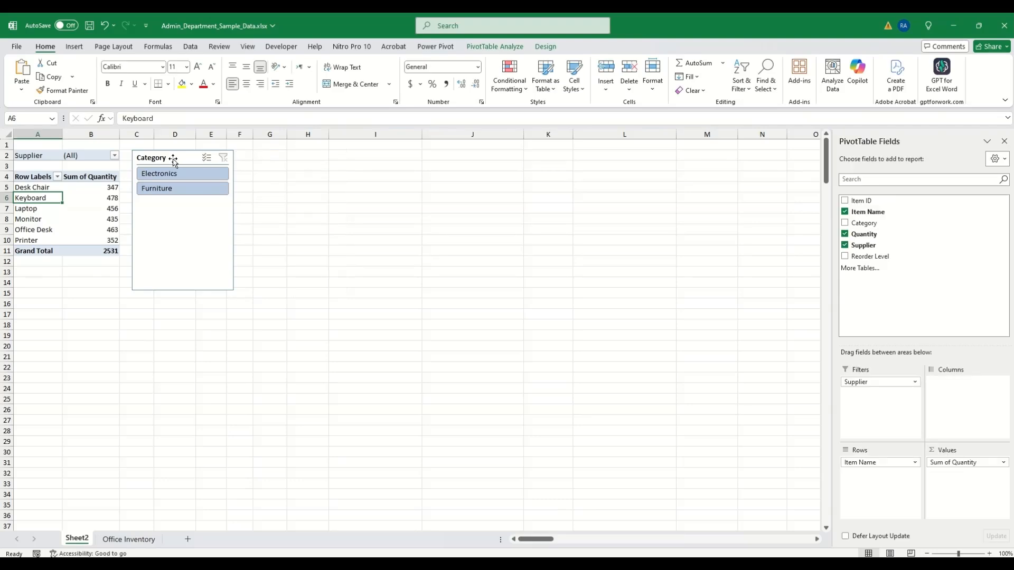
pyautogui.click(173, 159)
pyautogui.rightClick(173, 160)
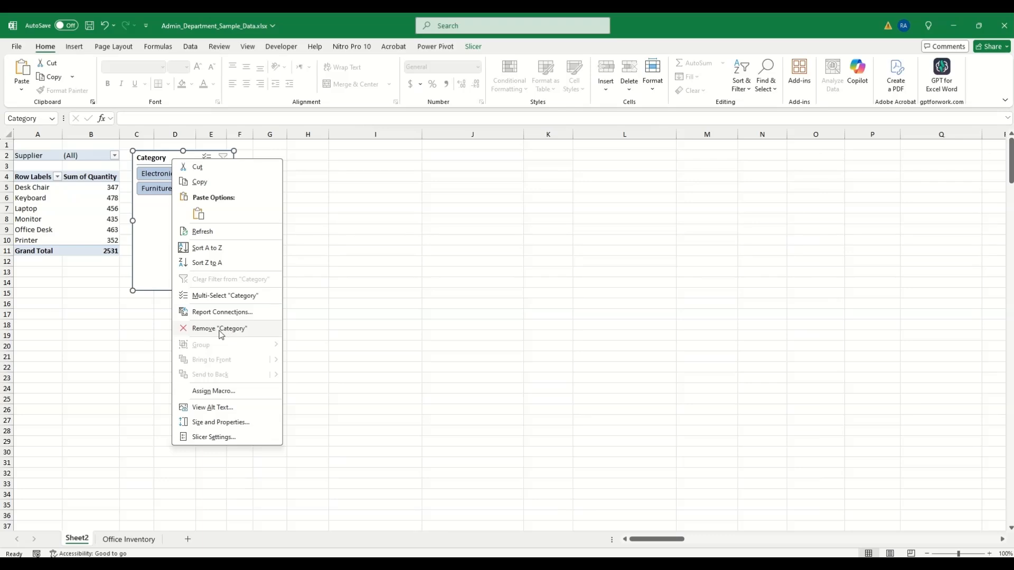
pyautogui.click(229, 332)
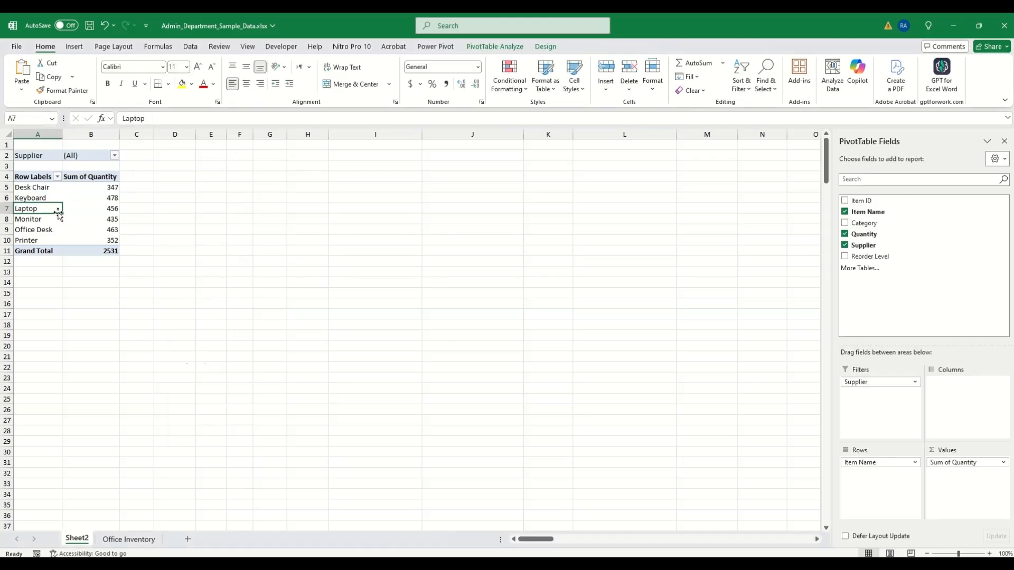